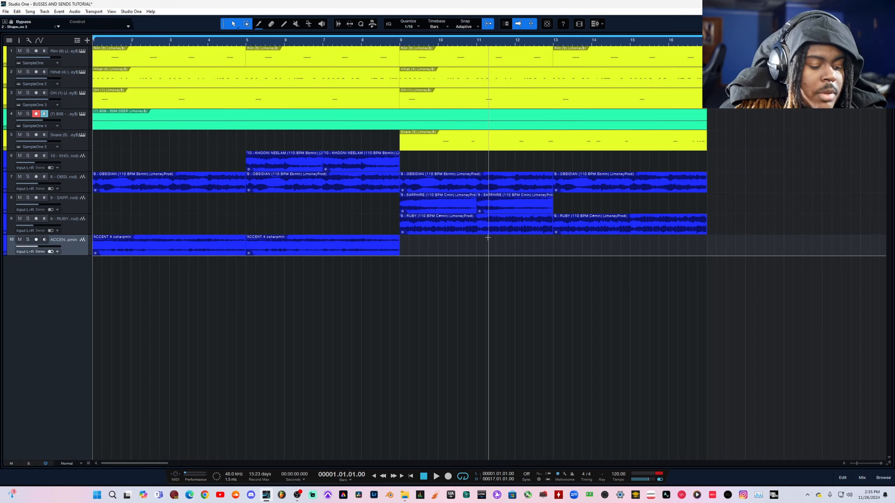
Show the mixer console with all track channels
key(F3)
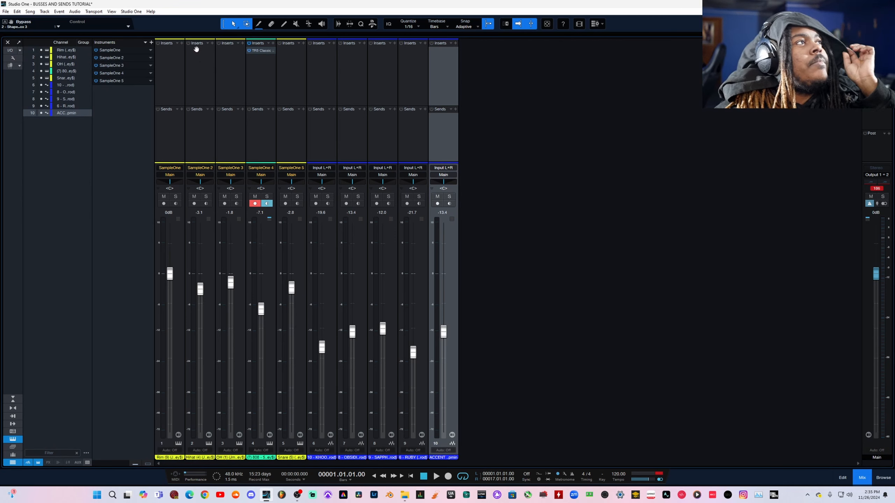
Insert Pro-Q 3 on the Rim channel and add a low cut near 10 Hz with a 48 dB/oct slope
click(182, 45)
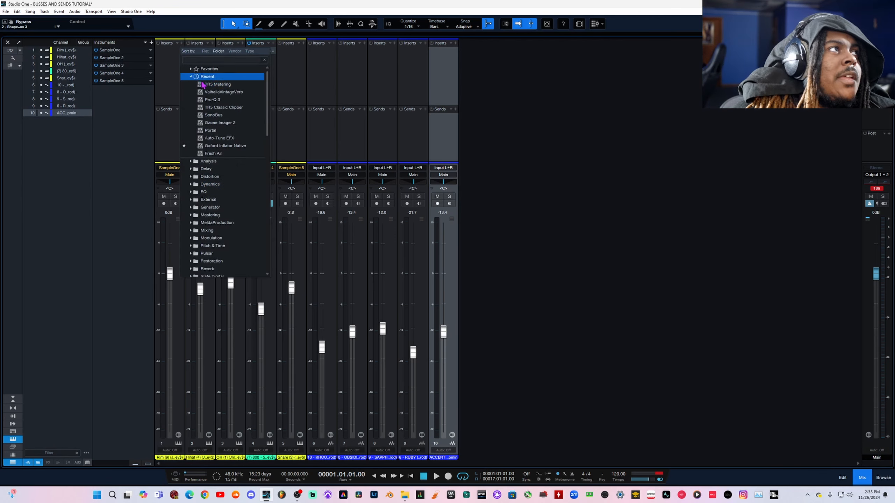
click(220, 102)
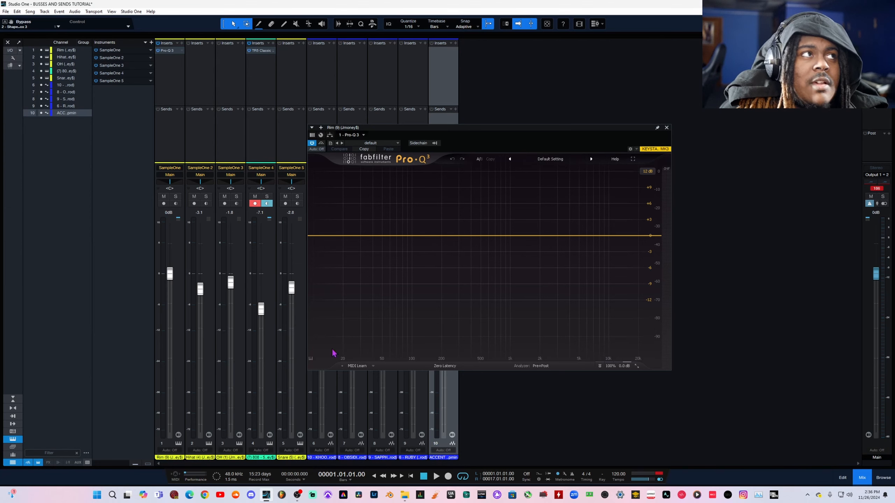
click(320, 236)
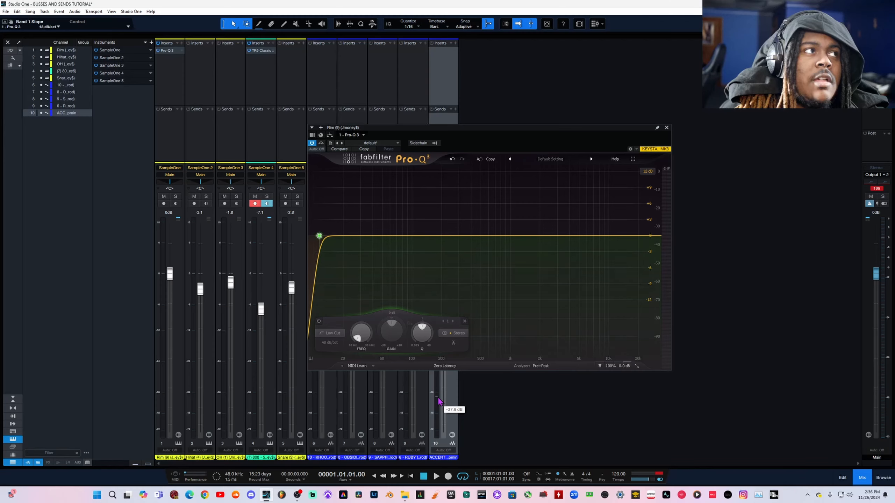
Solo the Rim channel during playback and raise its low cut to just above 100 Hz with a 24 dB/oct slope
key(space)
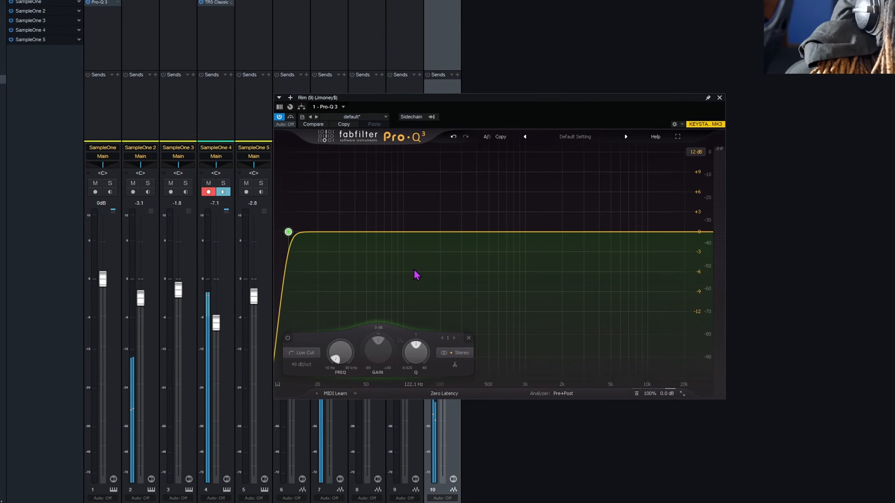
click(110, 183)
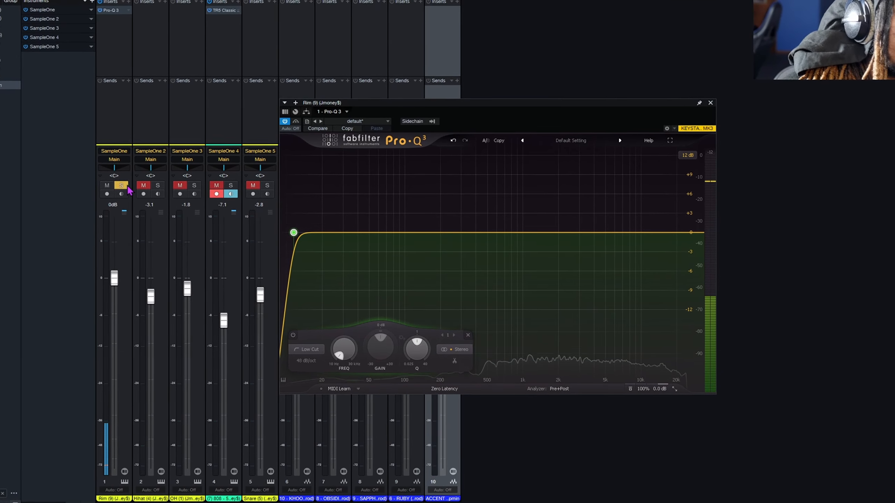
mouse_move(322, 220)
drag(322, 209, 443, 241)
key(space)
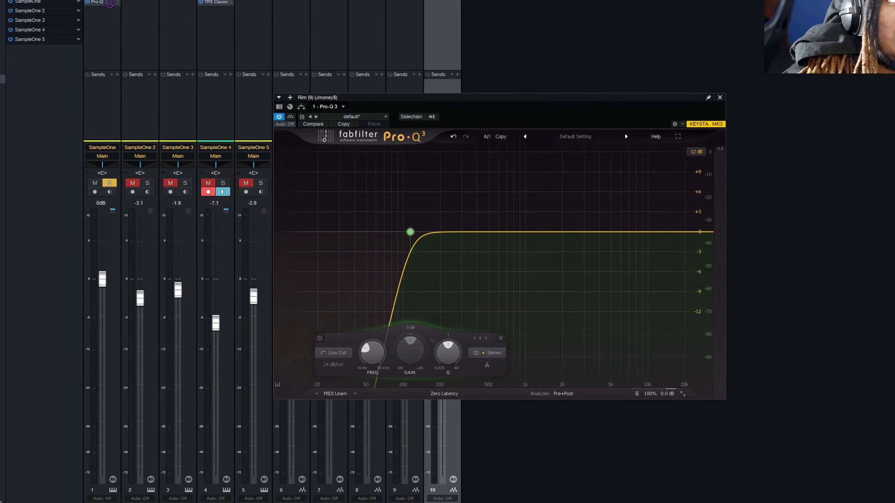
Copy the Rim channel's Pro-Q 3 to the Hihat, OH and Snare channels
drag(109, 3, 271, 20)
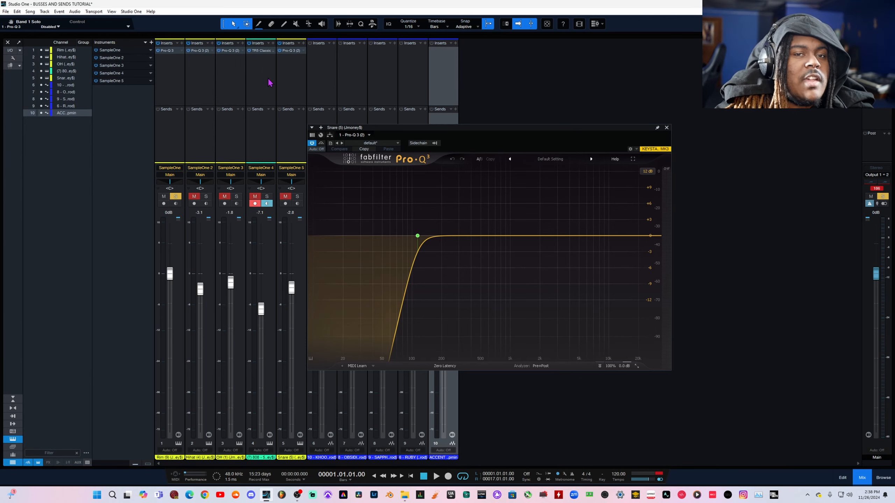
Undo the three Pro-Q 3 copies and remove the original Pro-Q 3 from the Rim channel
key(ctrl+z)
key(ctrl+z)
key(ctrl+z)
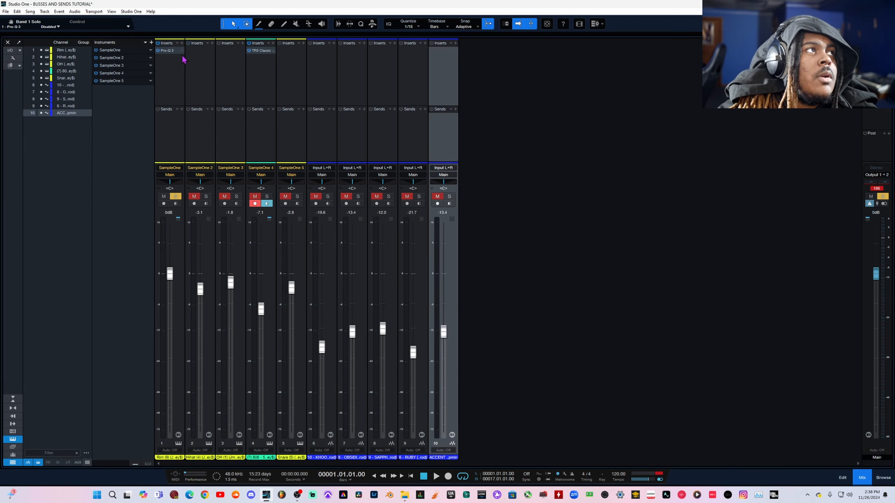
click(180, 51)
click(171, 117)
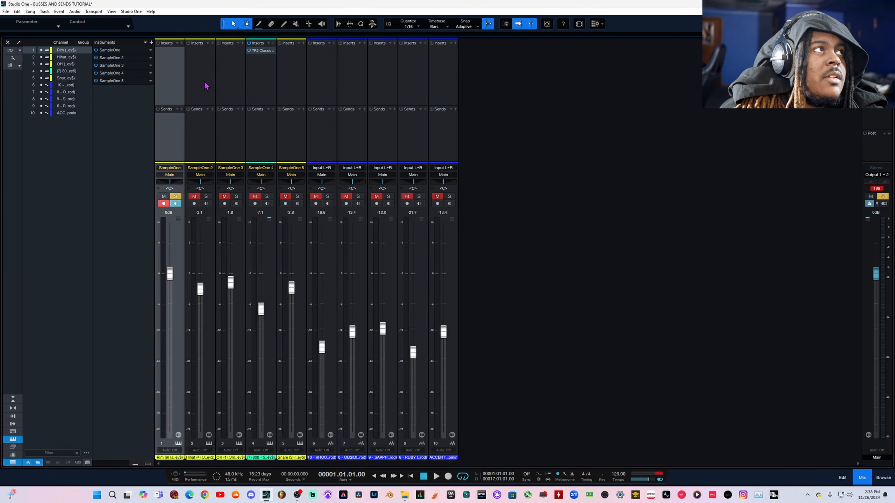
Try adding a bus for the selected Rim, Hihat, OH and Snare channels, and undo the addition
drag(197, 84, 292, 84)
ctrl+click(266, 90)
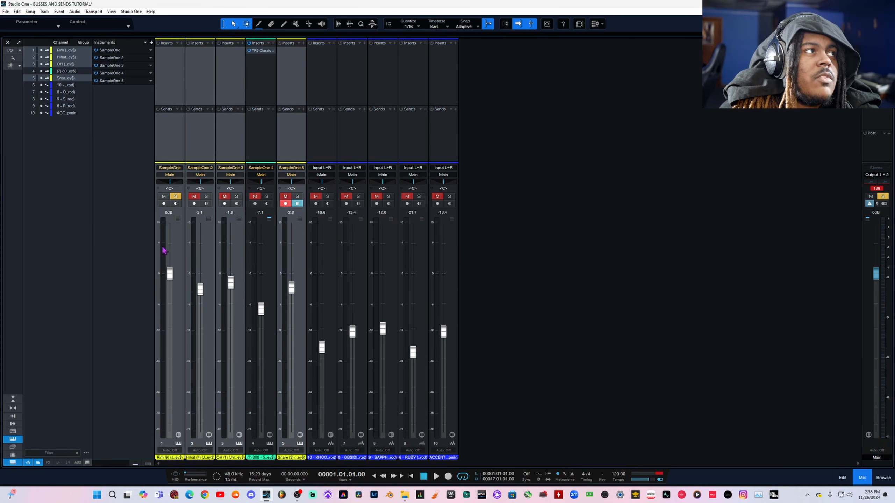
right_click(303, 143)
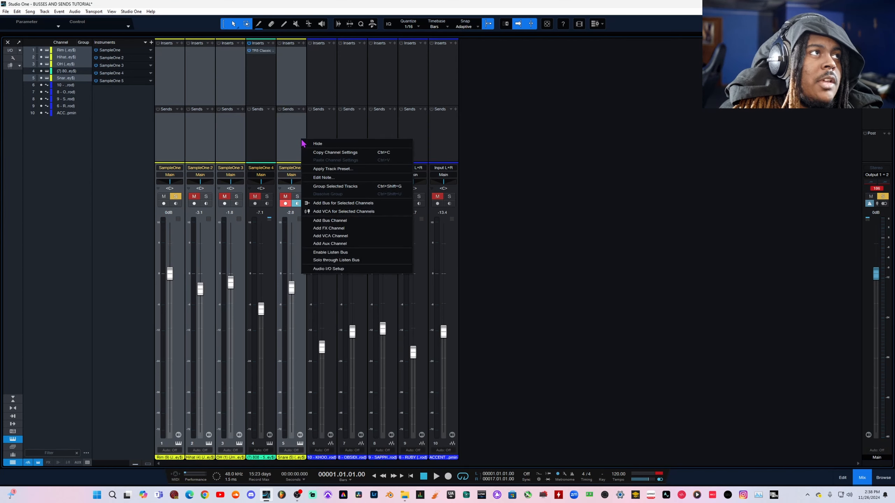
right_click(468, 197)
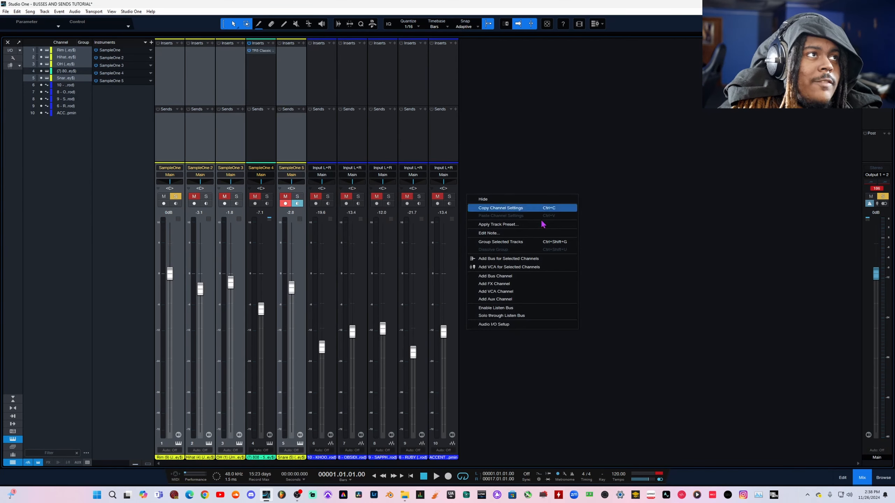
click(529, 261)
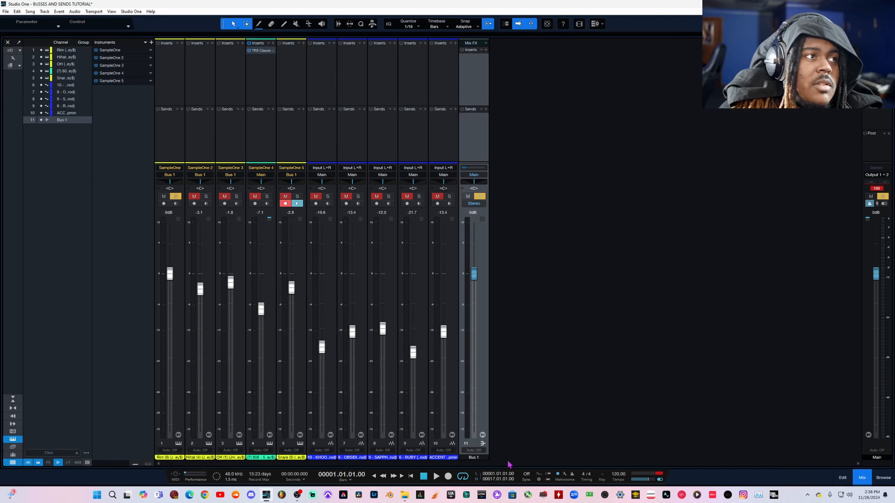
key(ctrl+z)
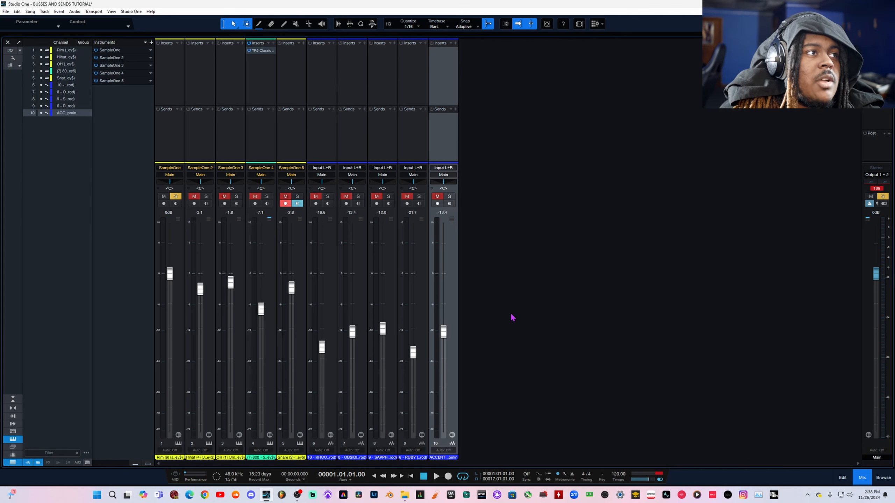
Add an empty bus channel and select the Rim, Hihat, OH and Snare channels, leaving out the 808
right_click(486, 302)
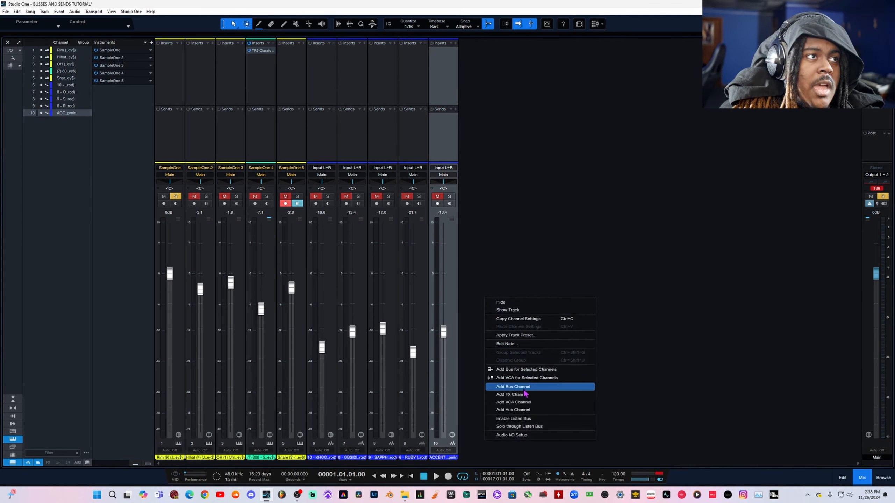
click(513, 387)
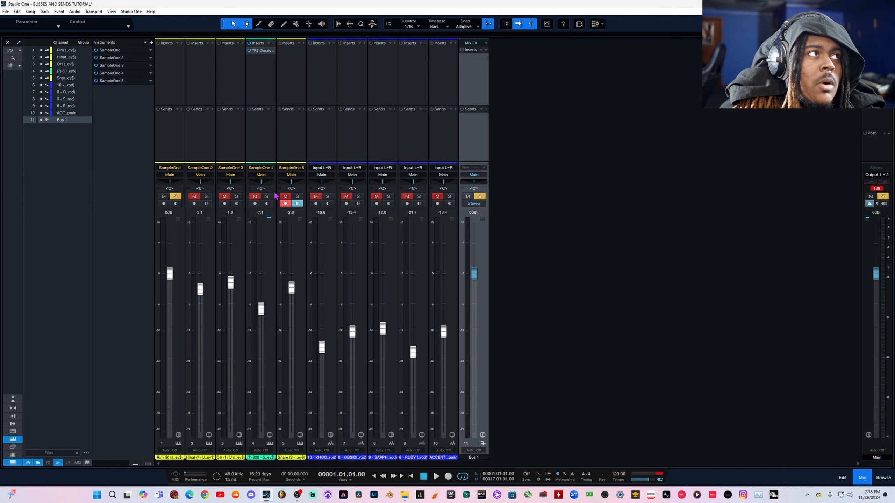
click(164, 146)
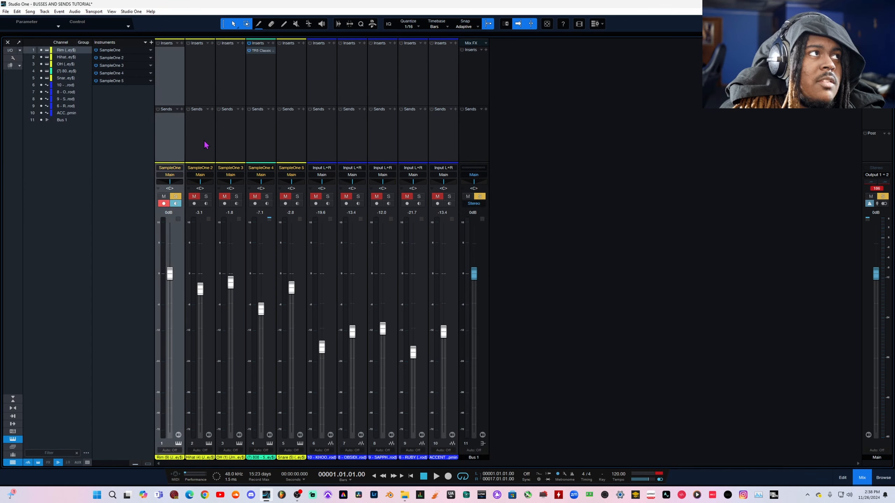
shift+click(222, 144)
shift+click(291, 144)
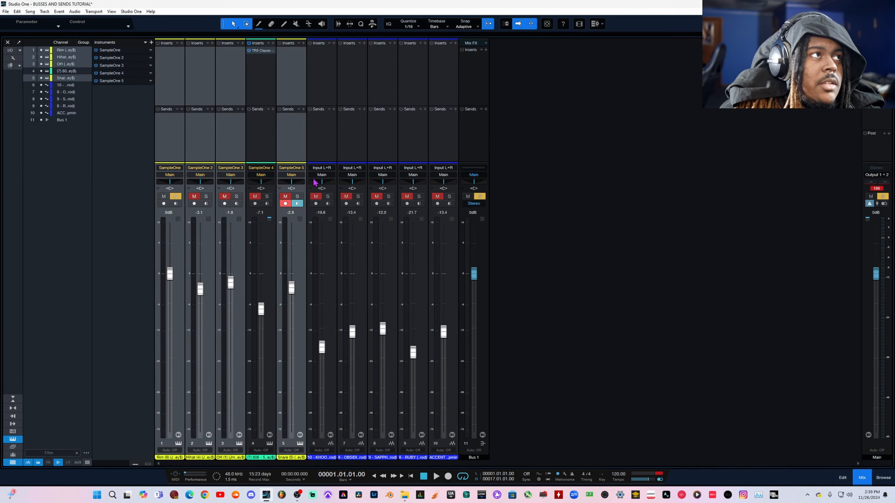
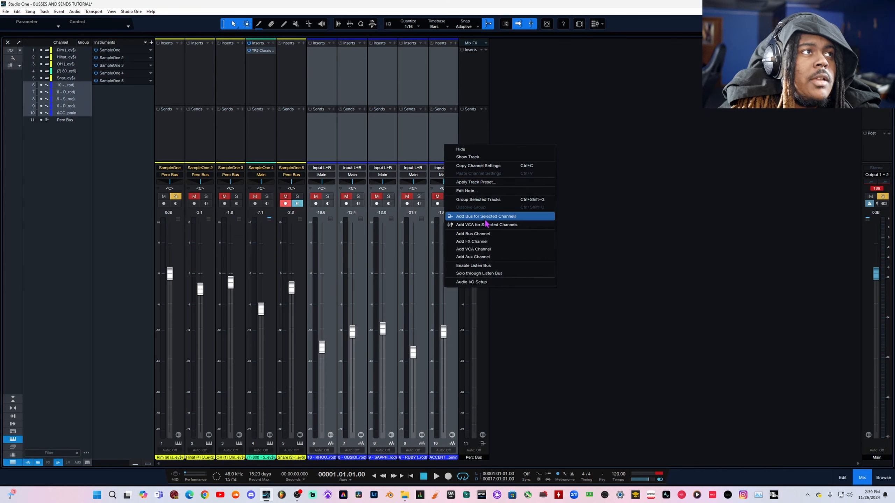
Add a bus for the selected melody channels 6 to 10 and name it Melody Bus
click(510, 220)
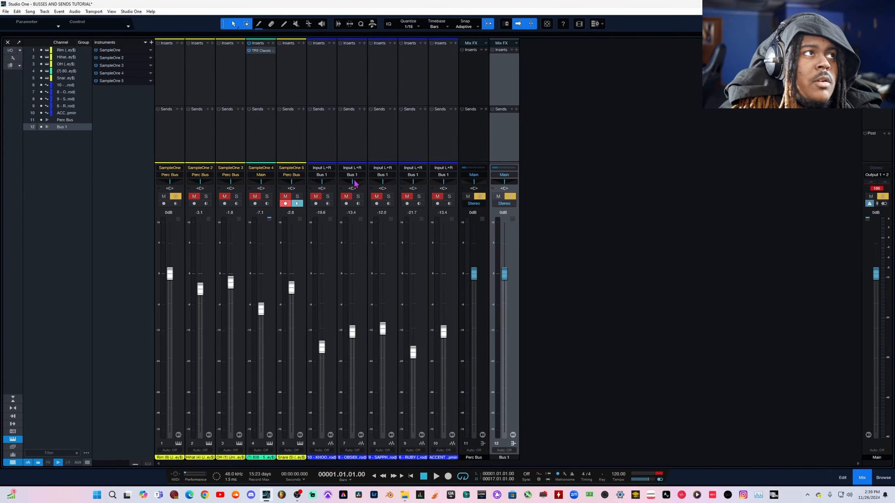
double_click(507, 458)
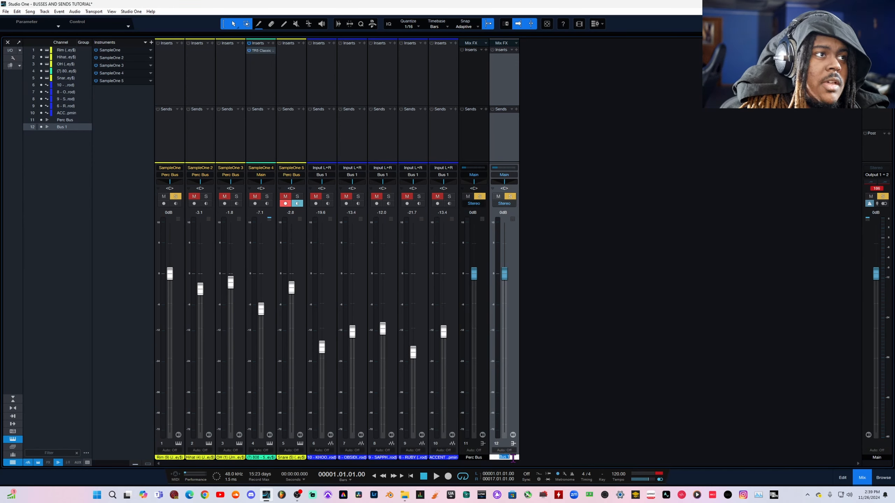
text(Melody Bus)
key(Return)
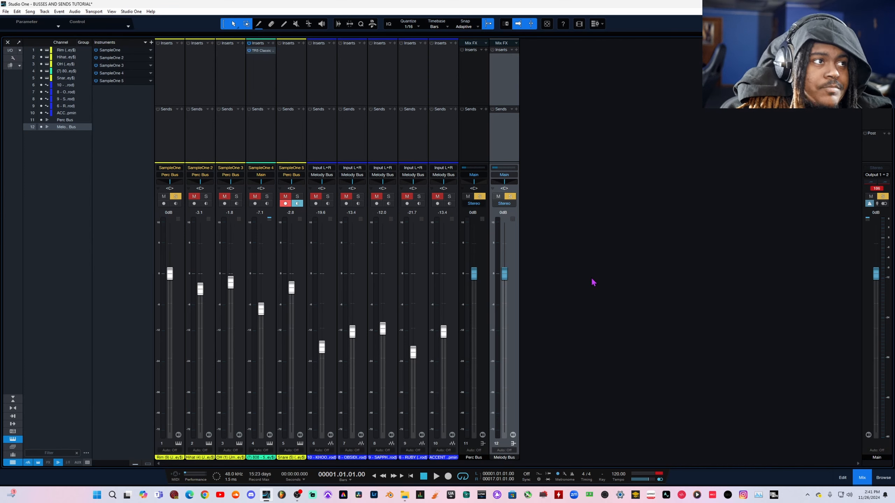
Turn off solo on the Melody Bus and the Perc Bus
click(510, 196)
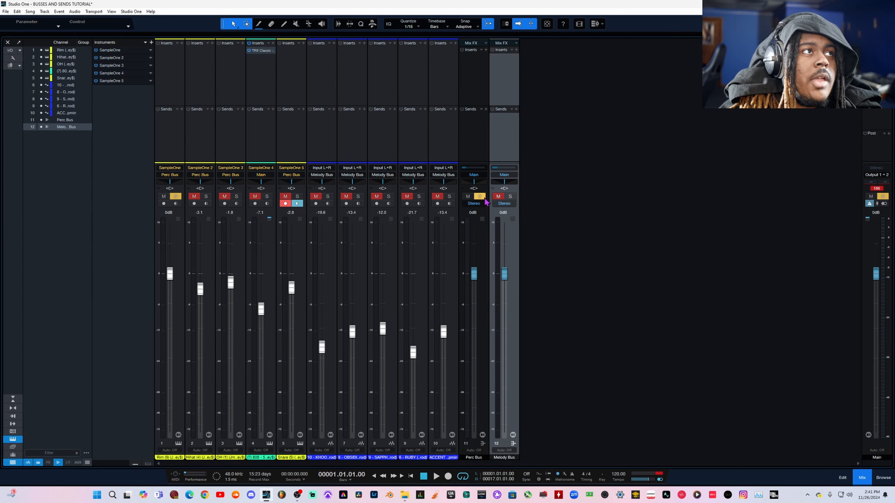
click(480, 197)
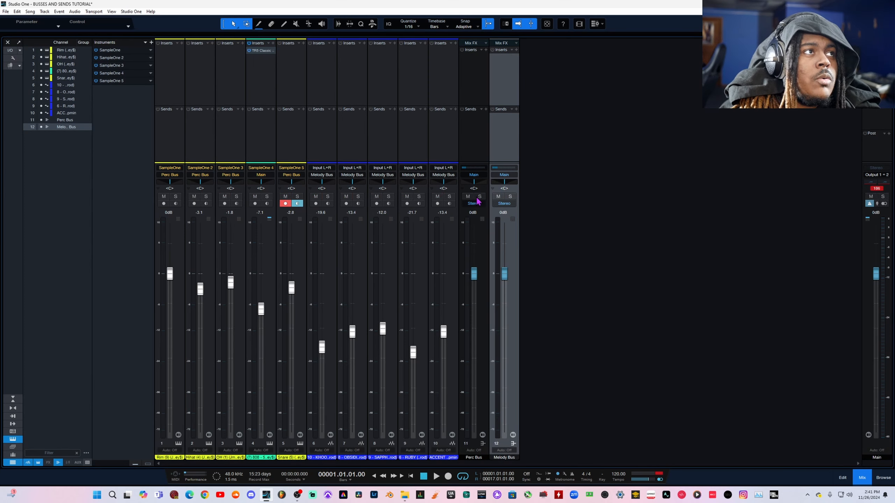
Solo the Perc Bus and the Melody Bus one at a time, turning each solo off again
click(481, 197)
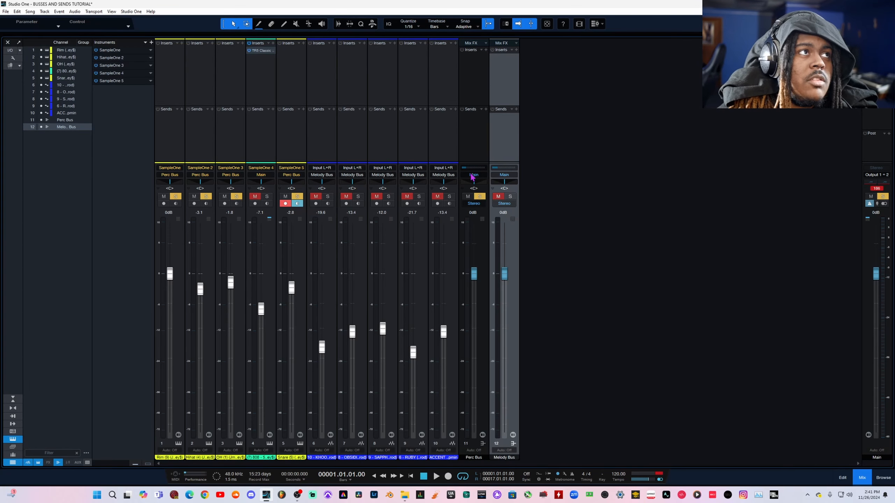
click(480, 198)
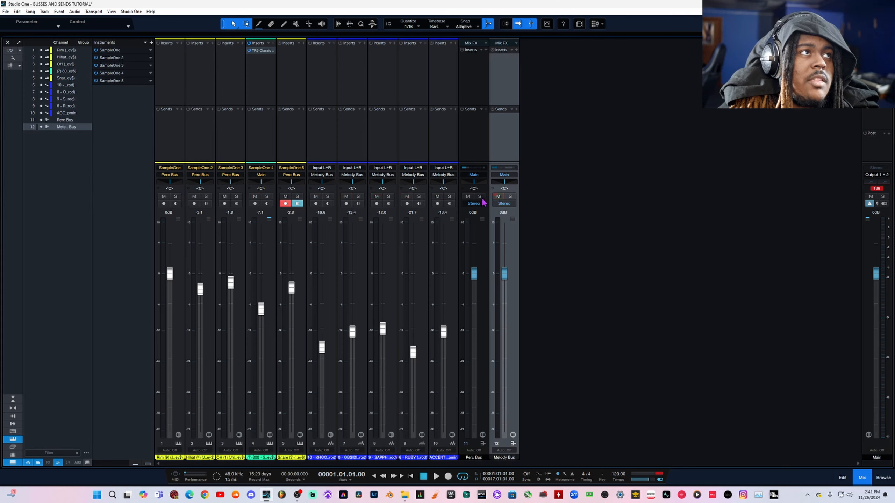
click(510, 198)
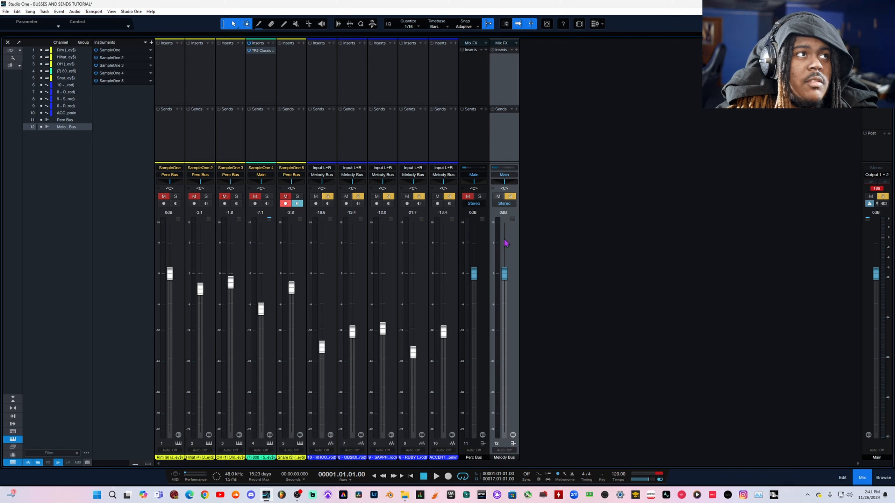
click(510, 197)
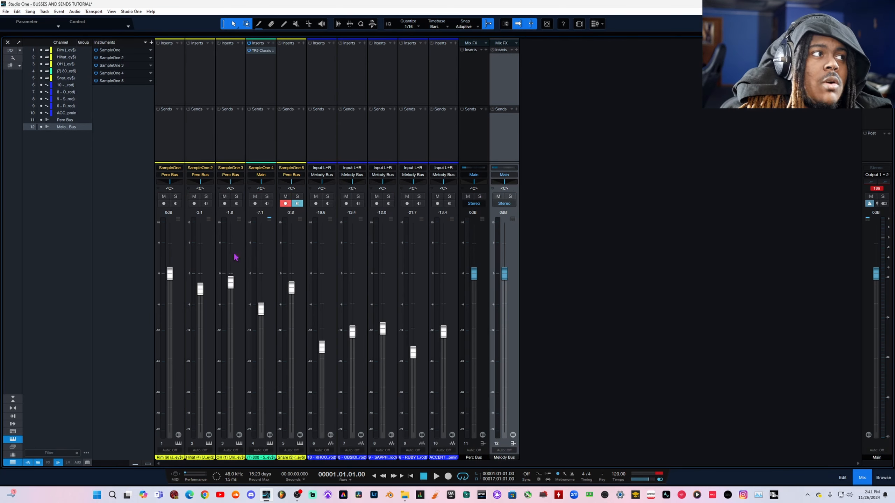
Insert Pro-Q 3 on the Perc Bus and add a low cut at about 10.5 Hz with a 72 dB/oct slope, playing the song
click(478, 66)
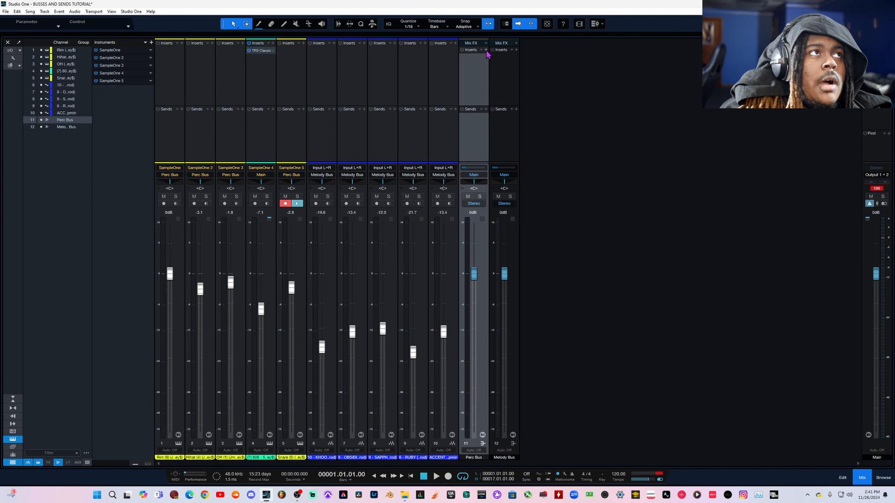
click(486, 51)
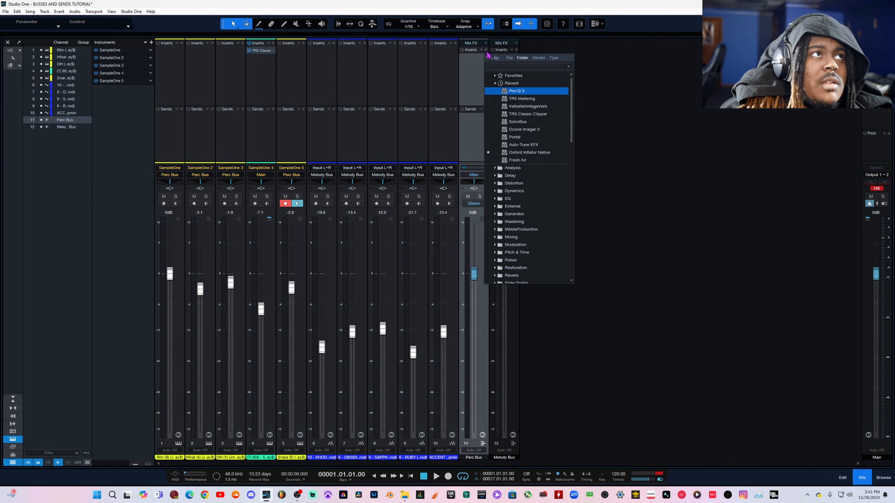
click(517, 91)
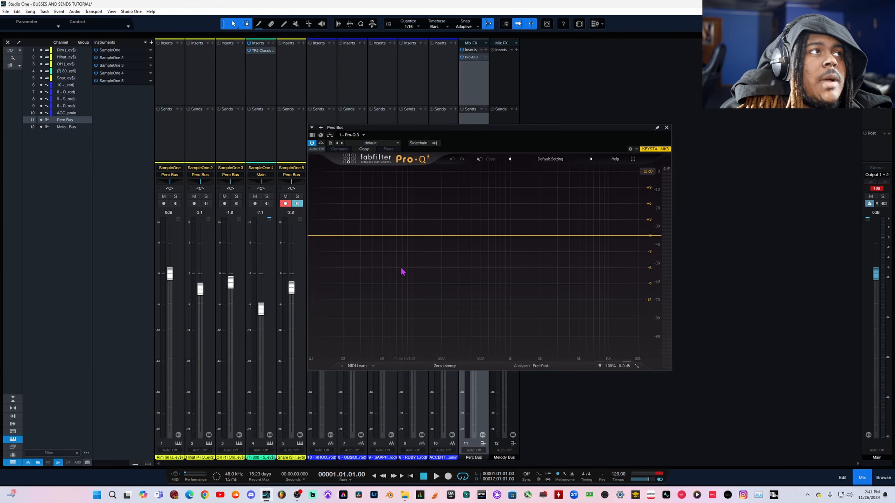
click(315, 236)
scroll(316, 241, up, 4)
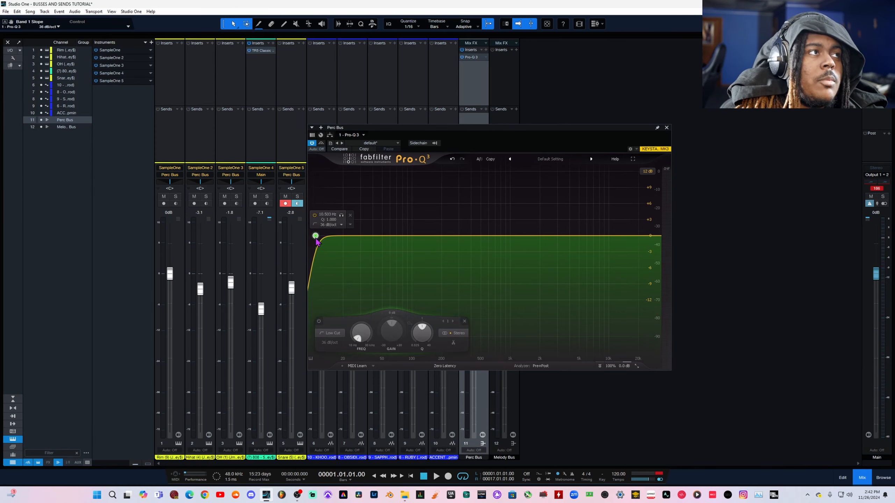
key(space)
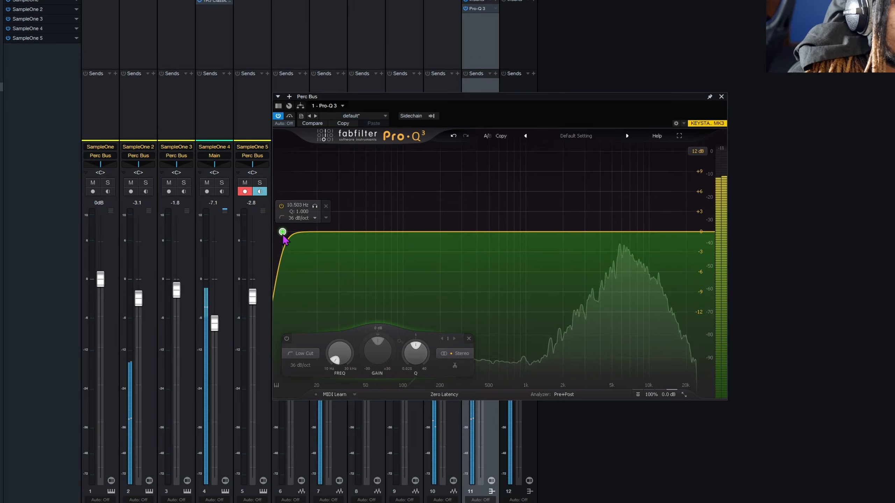
scroll(315, 236, up, 2)
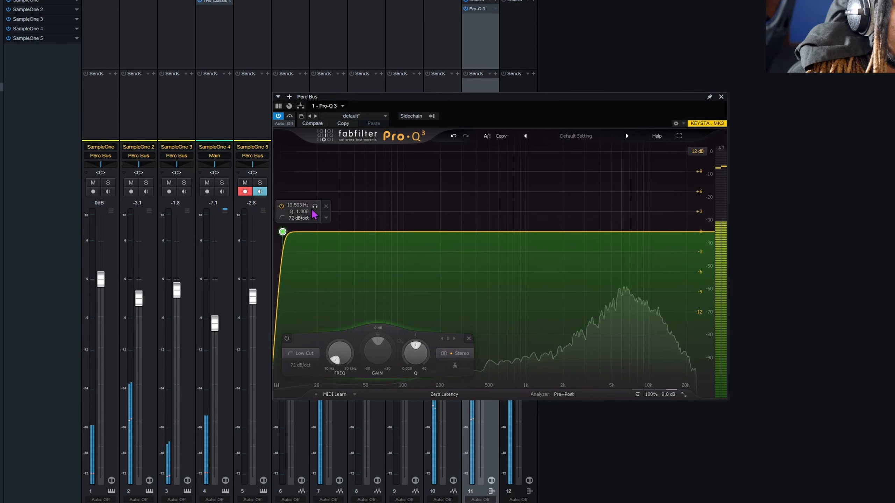
Solo the Perc Bus and set its EQ low cut to about 178 Hz with a 36 dB/oct slope
drag(490, 101, 744, 173)
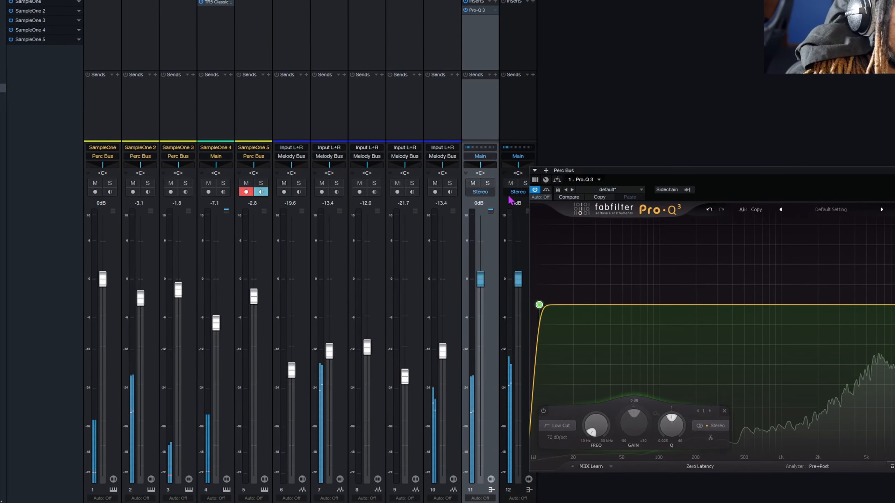
click(487, 183)
drag(604, 180, 547, 132)
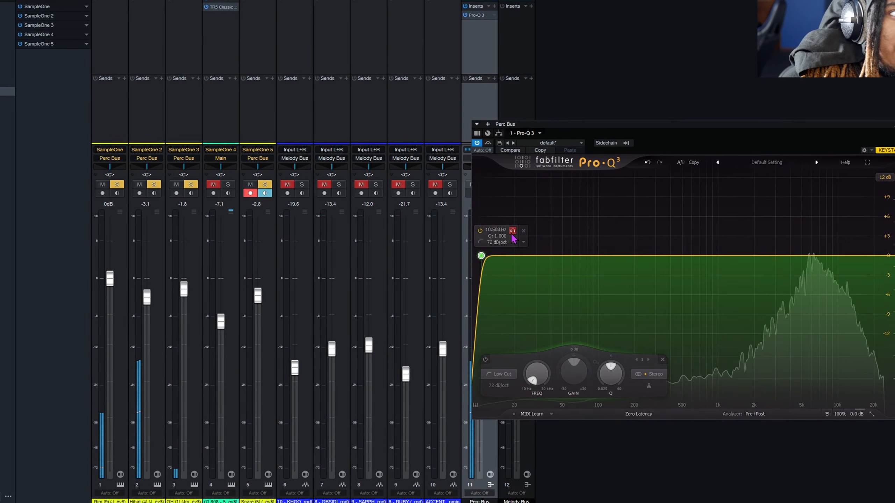
drag(514, 232, 663, 264)
scroll(662, 264, down, 1)
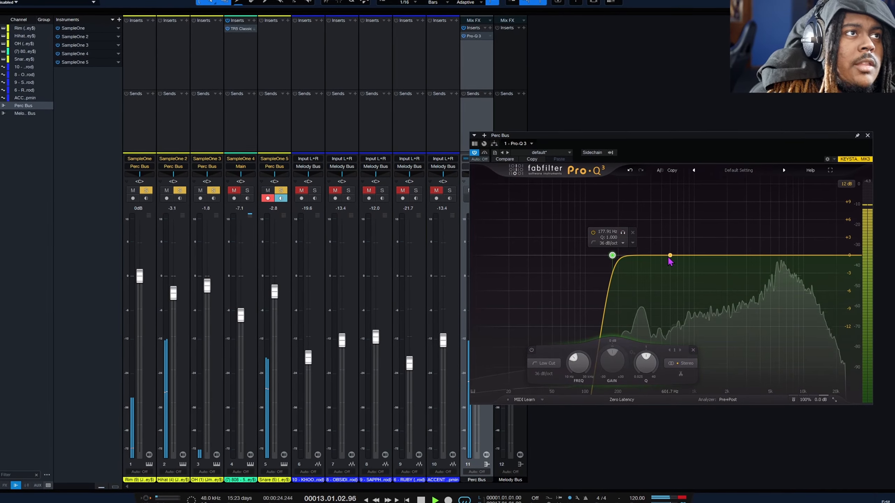
Add three bell cuts to the Perc Bus EQ: one in the low mids, about -2 dB near 1139 Hz and about -2.5 dB near 6448 Hz
drag(649, 257, 644, 270)
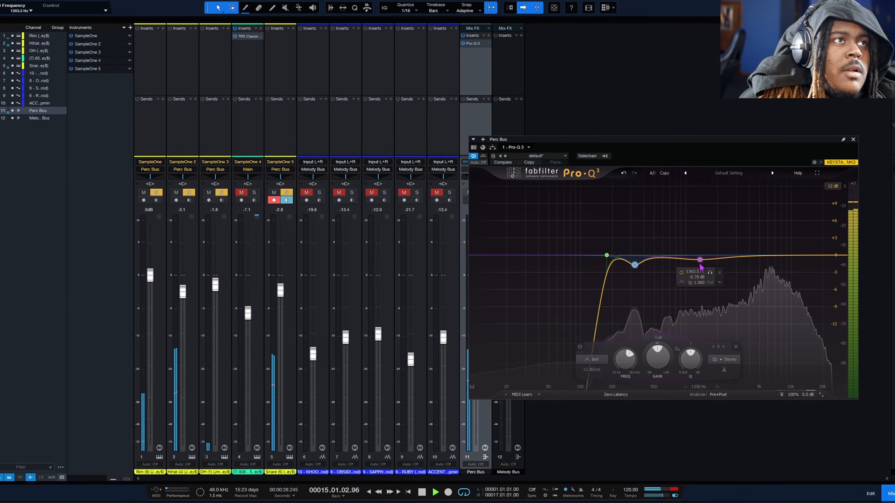
drag(700, 262, 687, 268)
scroll(692, 264, up, 6)
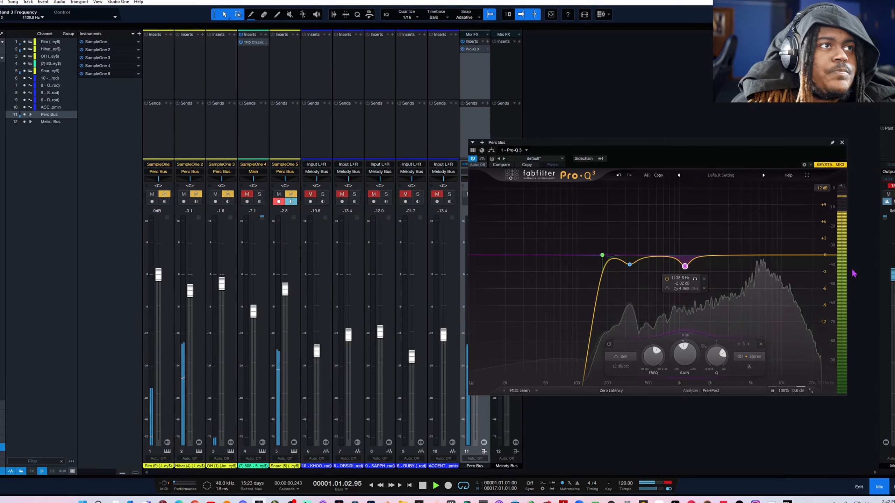
drag(765, 256, 760, 270)
scroll(763, 264, up, 9)
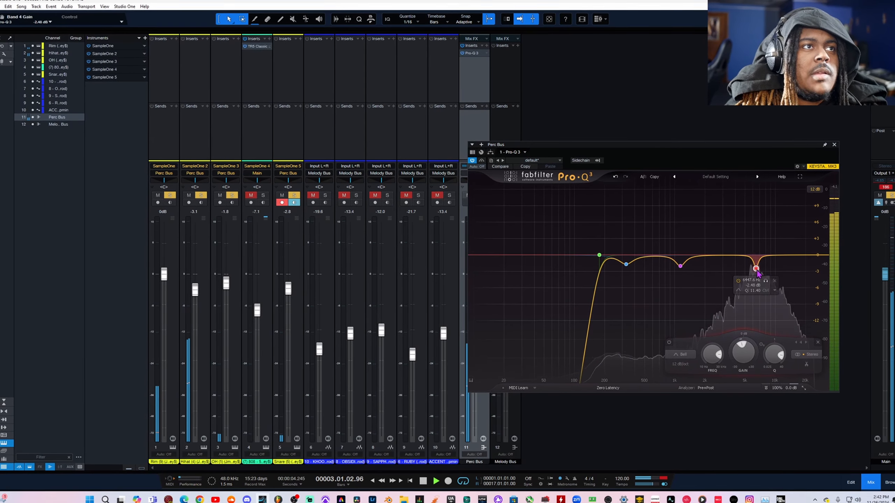
click(831, 146)
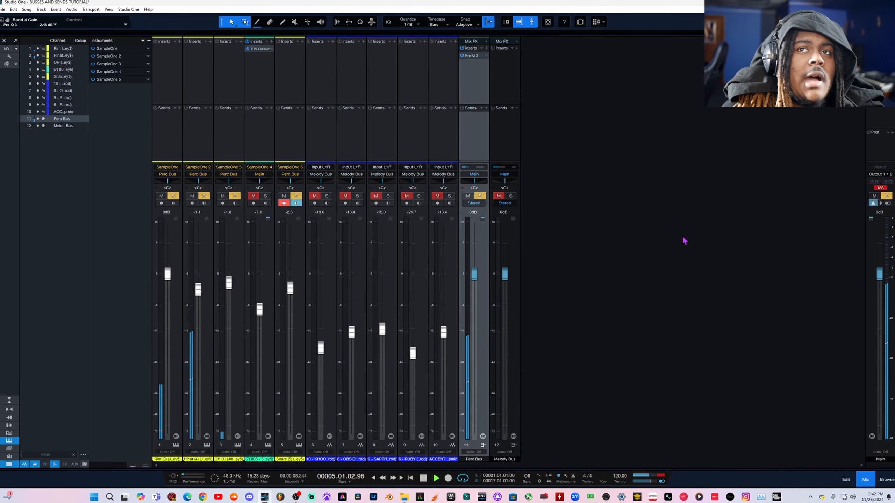
key(space)
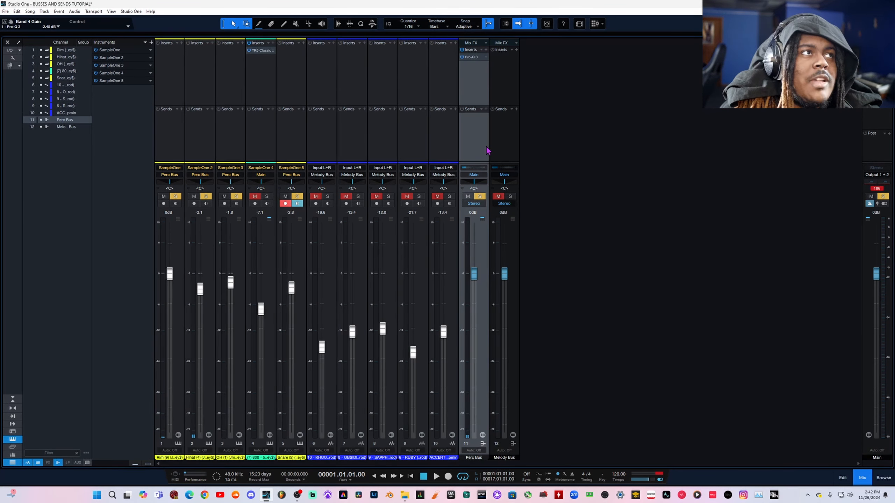
Lower the snare channel's volume to -4.1 dB while listening to the percussion
click(279, 149)
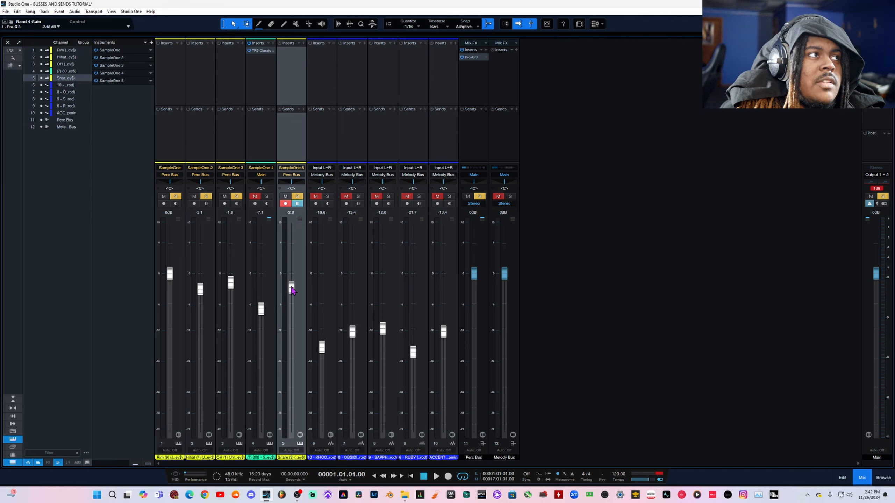
drag(292, 288, 291, 294)
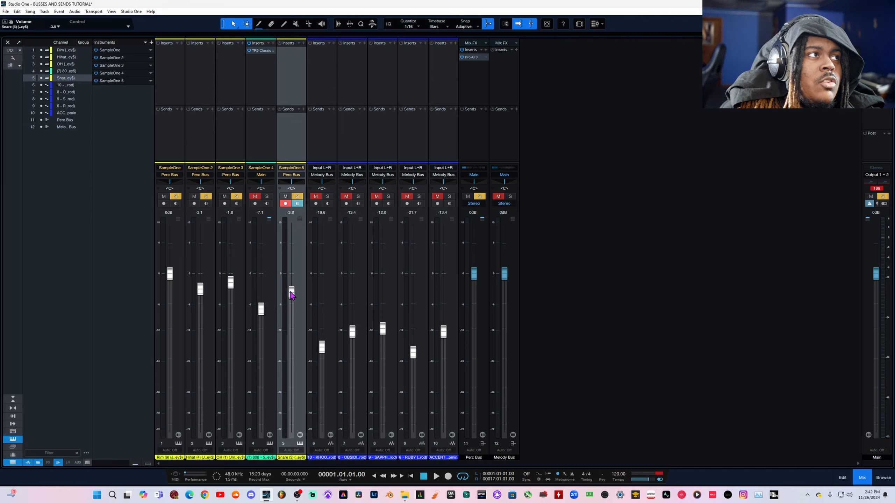
key(space)
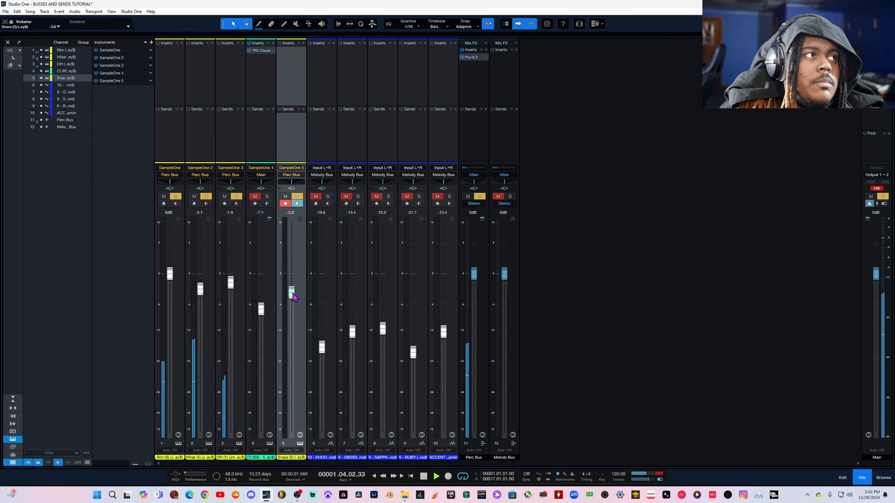
drag(294, 296, 293, 297)
key(space)
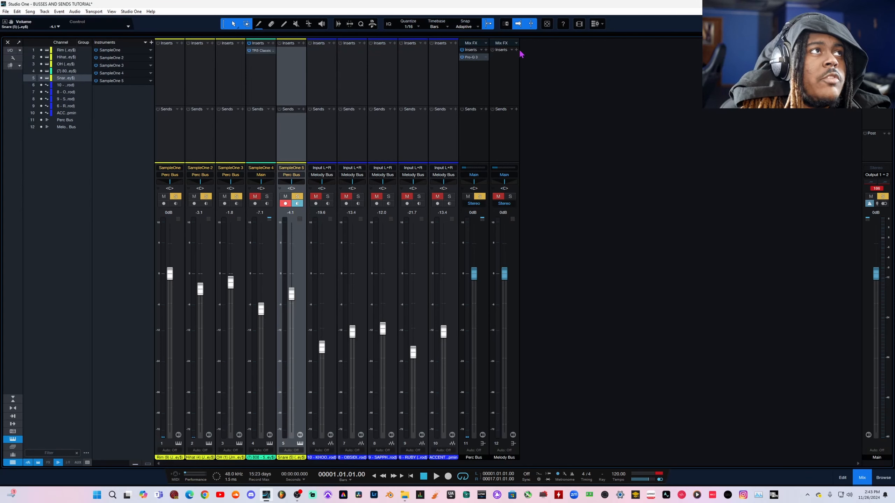
Turn off solo on the Perc Bus, solo the Melody Bus and insert Pro-Q 3 on it
click(480, 196)
click(509, 196)
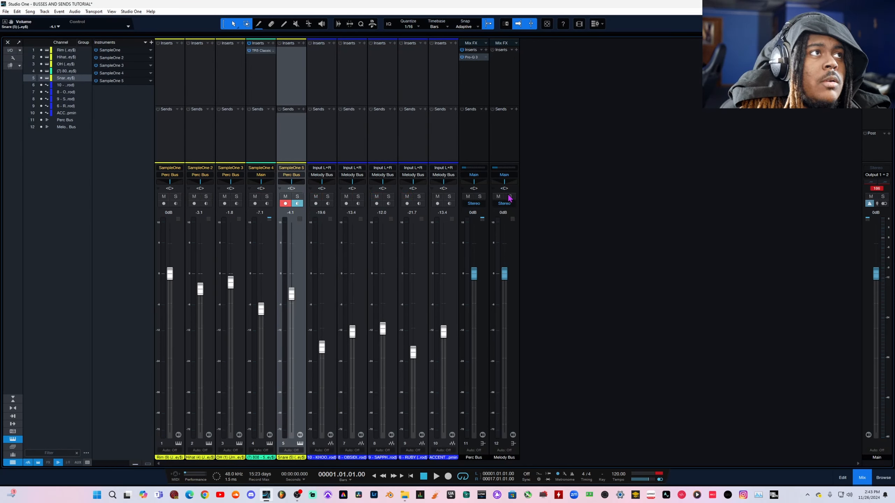
click(517, 52)
click(556, 93)
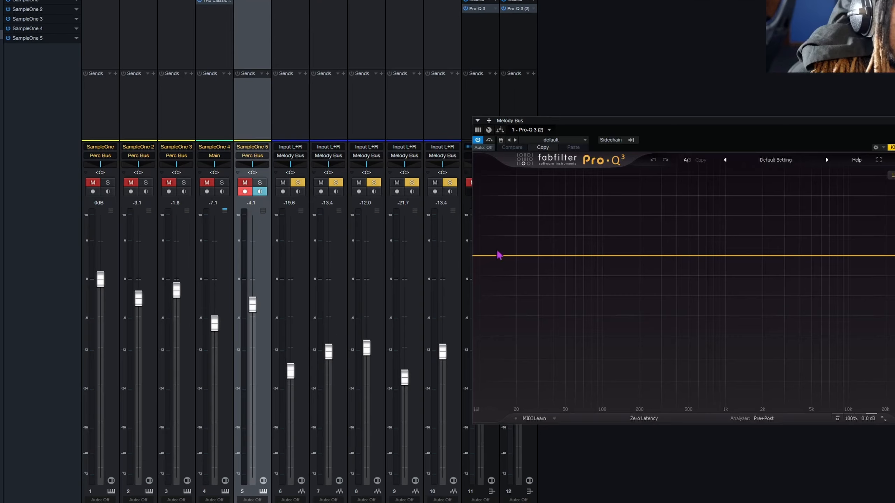
Add a 36 dB/oct low cut and two narrow bell cuts, the higher at about 1363 Hz, to the Melody Bus EQ, and turn its solo off
click(488, 255)
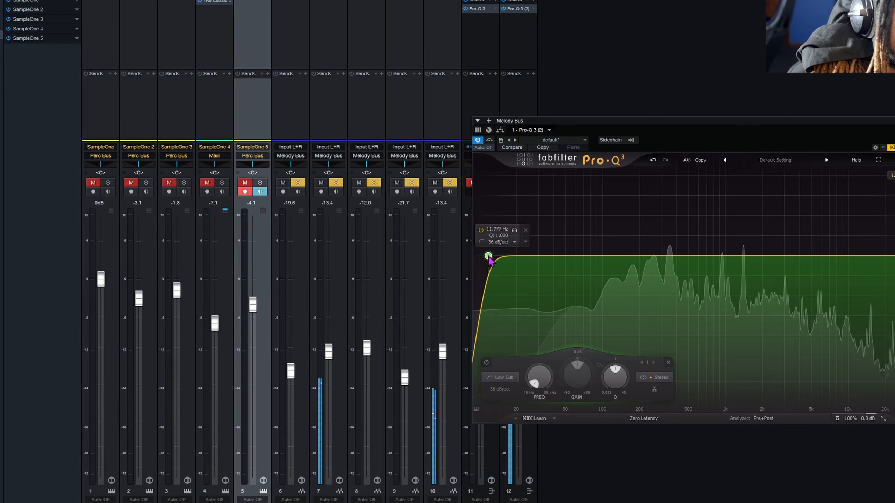
drag(488, 256, 642, 274)
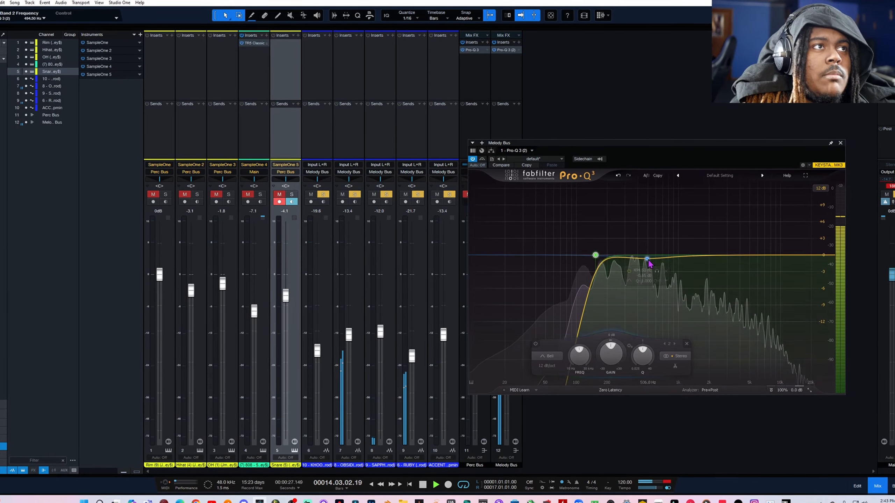
drag(650, 256, 690, 273)
scroll(642, 268, up, 8)
scroll(649, 270, up, 6)
scroll(687, 272, down, 1)
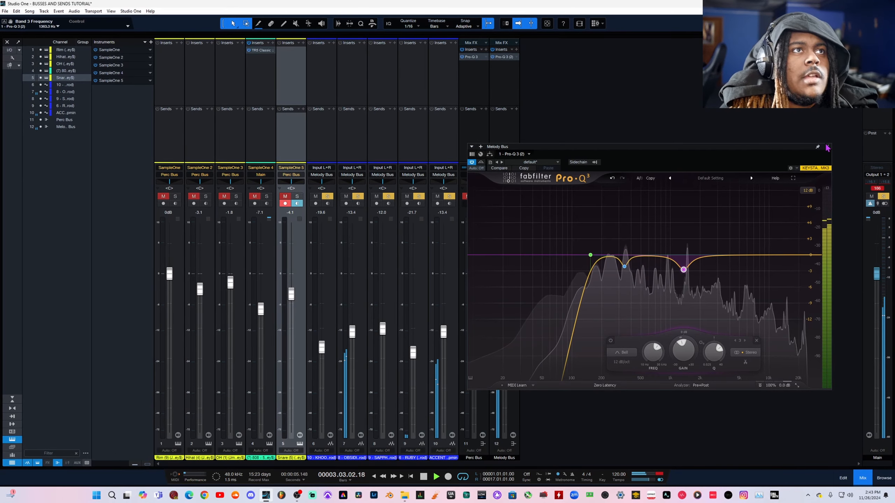
click(827, 147)
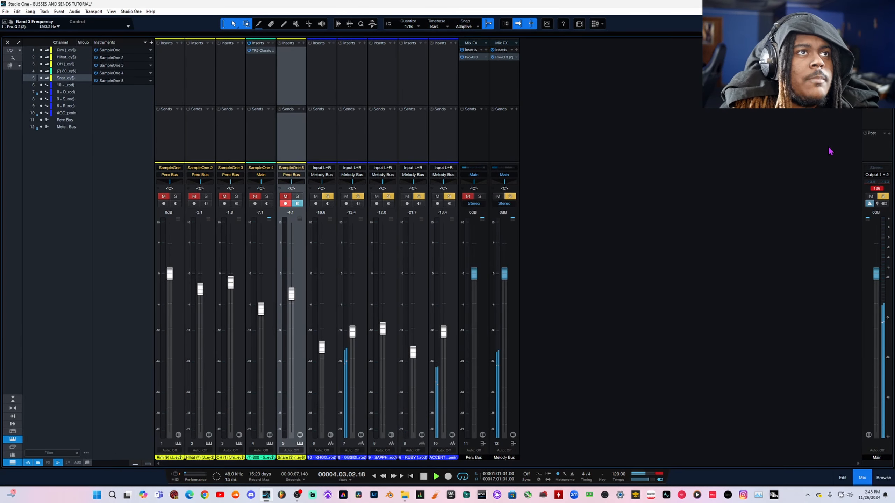
key(space)
click(510, 197)
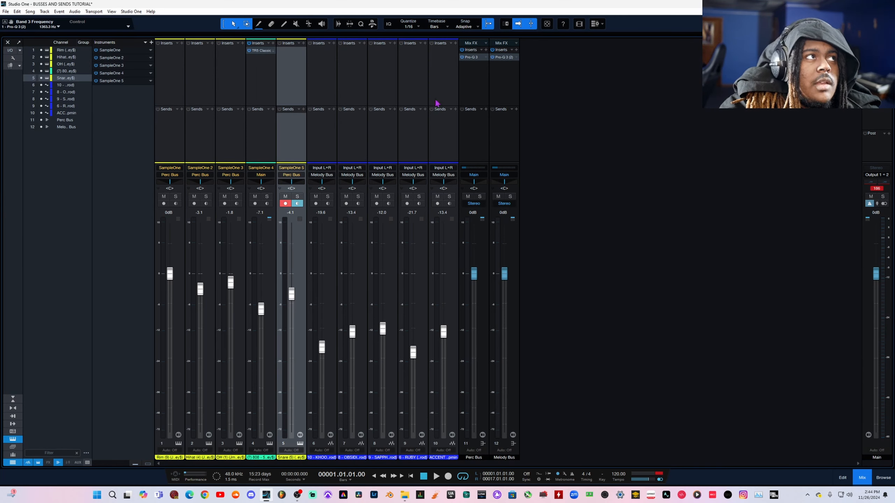
Insert ValhallaVintageVerb on melody channel 6 with the 1980s color and Sanctuary mode
click(334, 43)
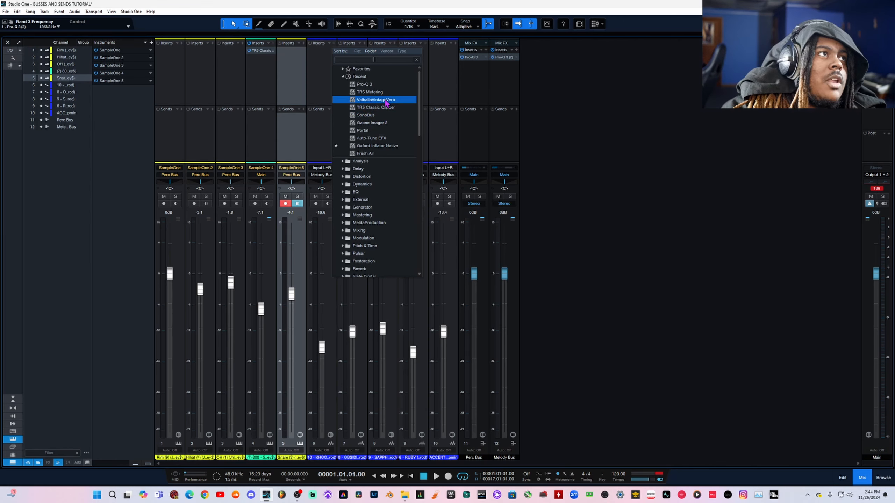
click(385, 100)
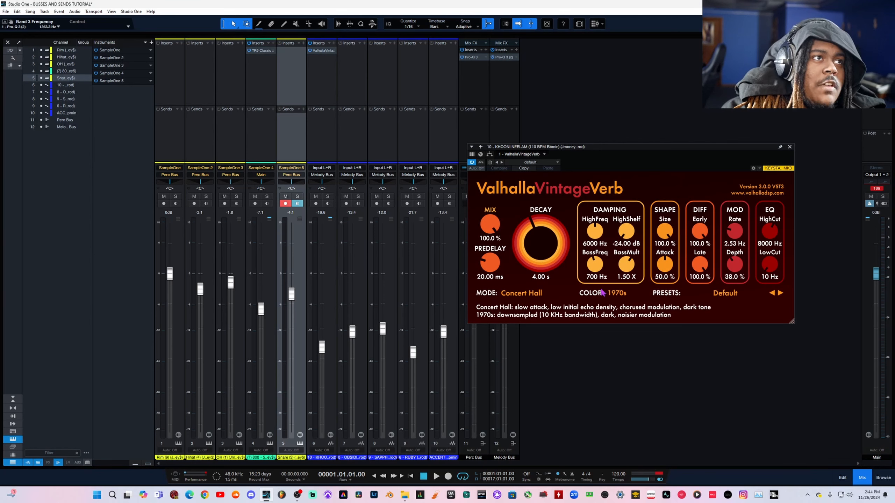
click(616, 293)
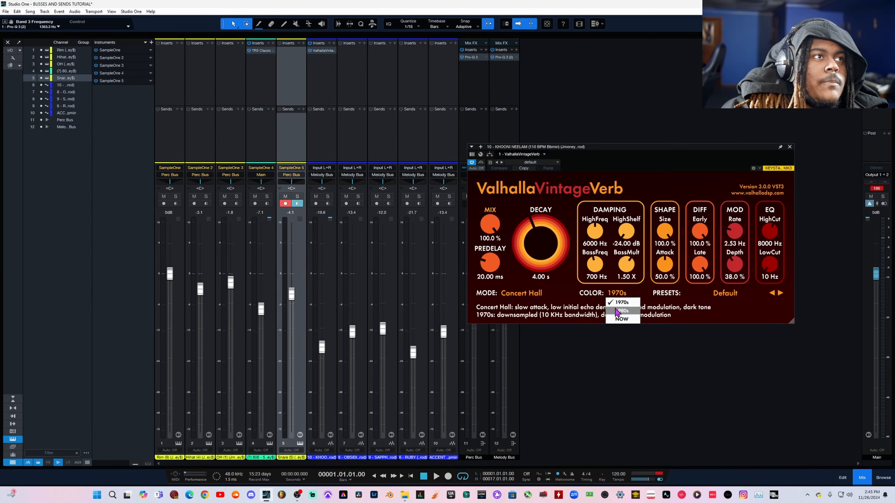
click(618, 310)
click(521, 293)
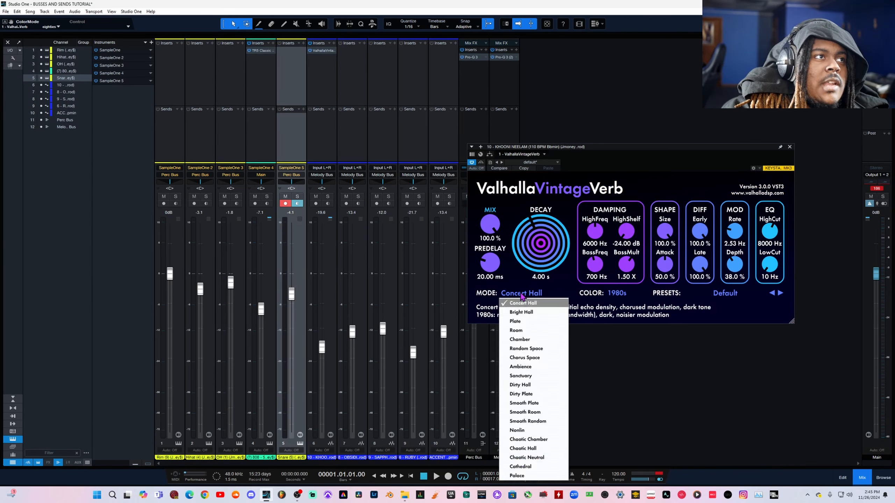
click(532, 376)
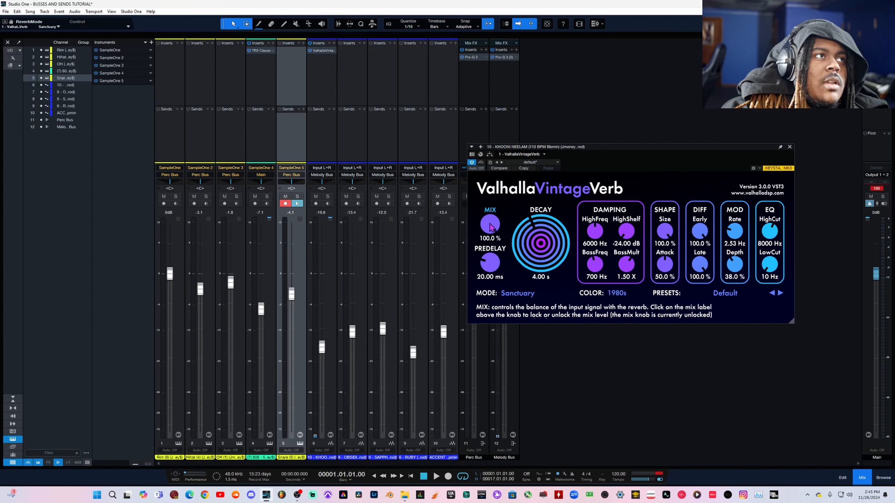
Set the channel 6 reverb's mix to about 30.4% and its decay to about 7.56 s
drag(496, 237, 506, 265)
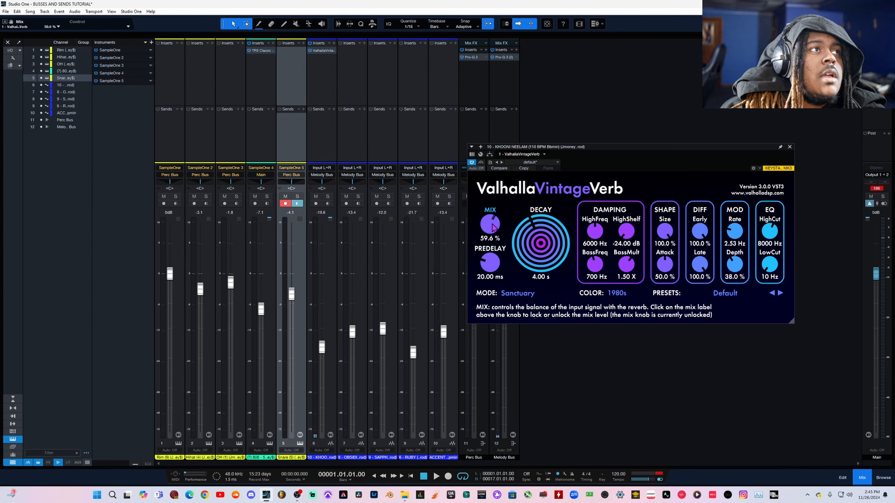
drag(493, 227, 497, 240)
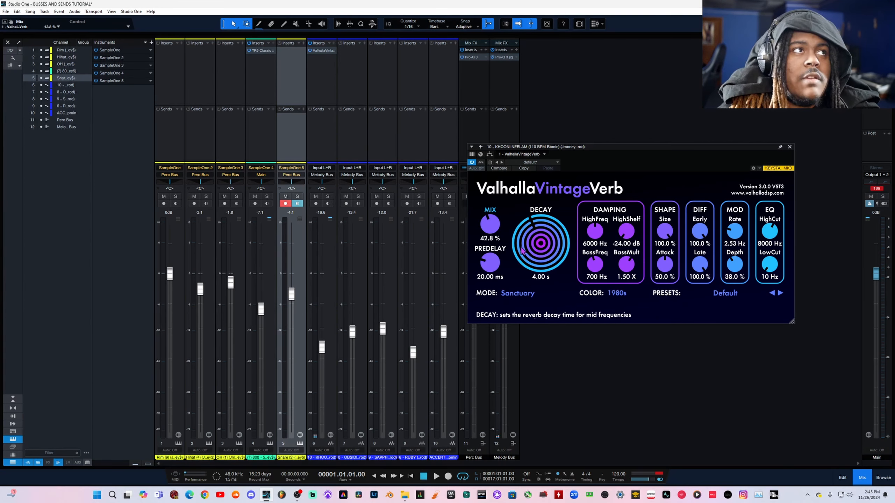
drag(492, 224, 542, 236)
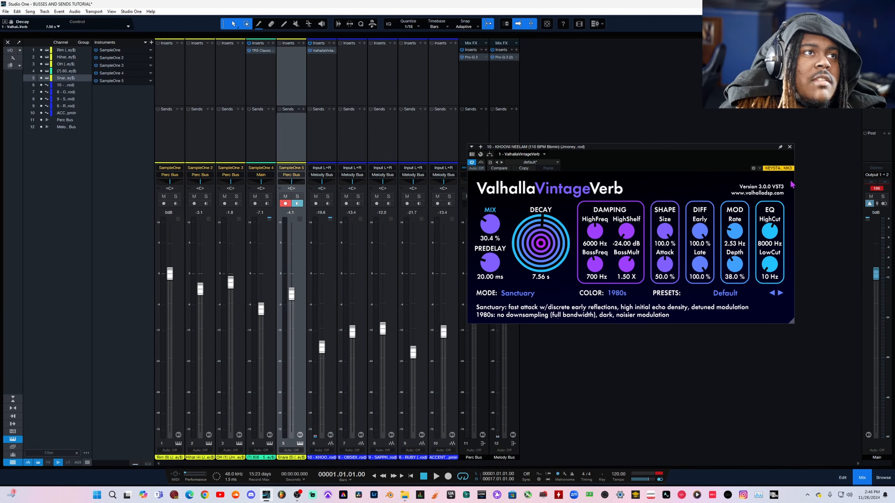
click(790, 147)
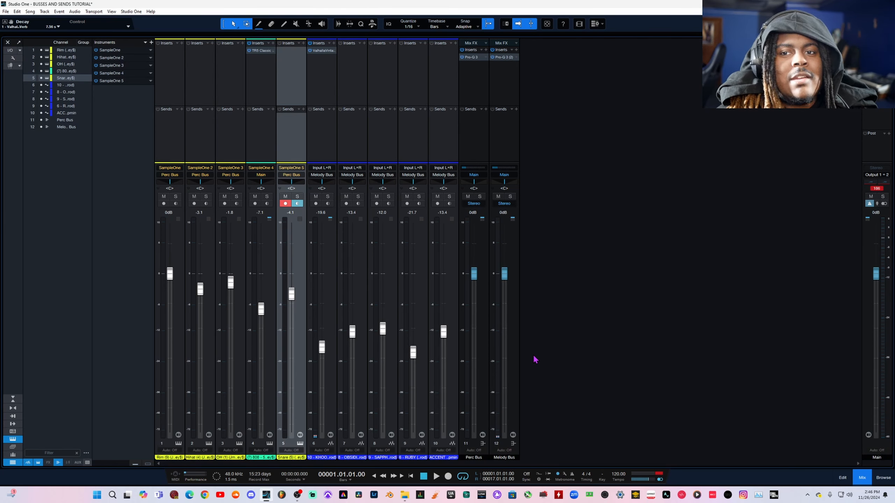
Copy the reverb from channel 6 to melody channels 7 to 10 and play the soloed melody
drag(328, 53, 385, 52)
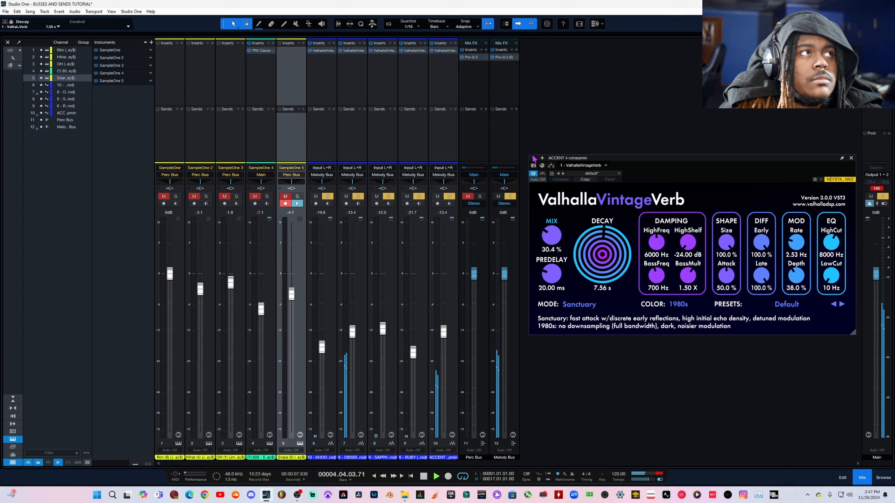
key(space)
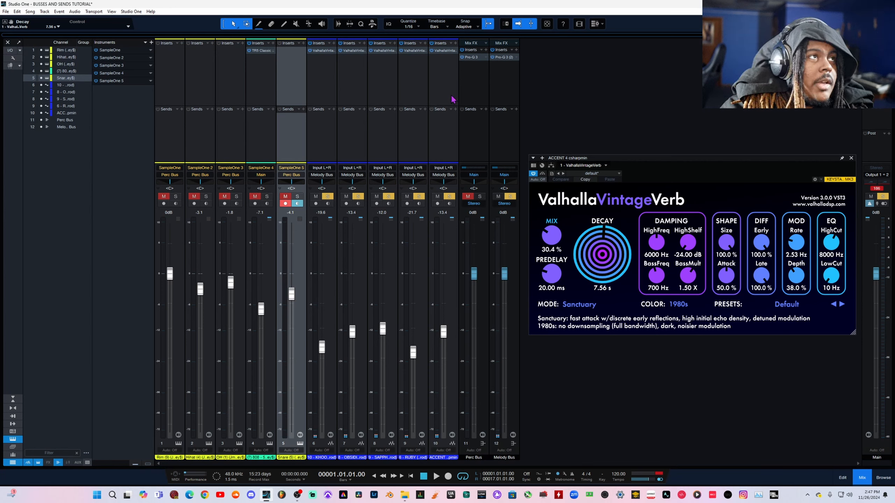
Undo the reverb copies on channels 7 to 10 and remove the reverb from channel 6
key(ctrl+z)
key(ctrl+z)
key(ctrl+z)
key(ctrl+z)
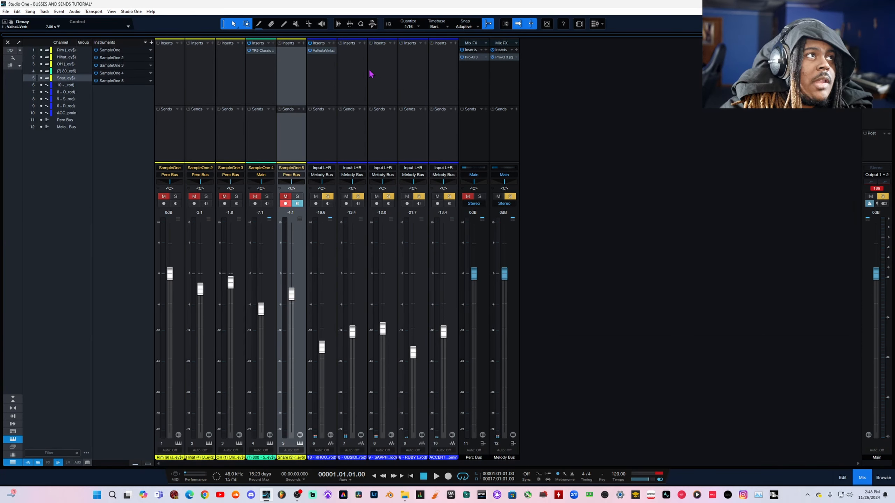
right_click(332, 51)
click(331, 120)
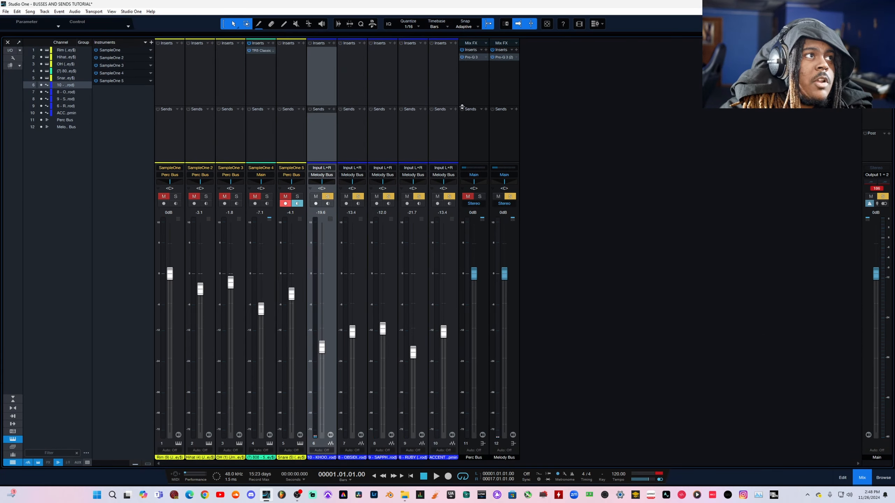
Add a send to a new FX channel on the Melody Bus
click(506, 147)
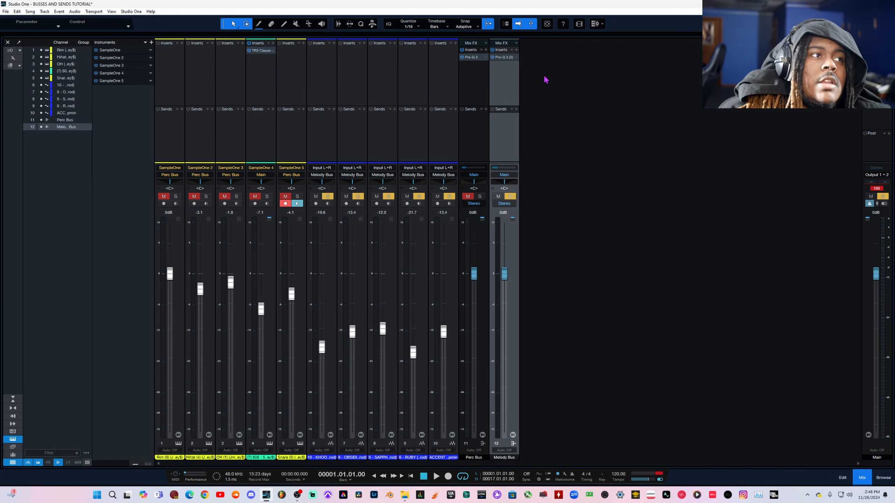
click(516, 110)
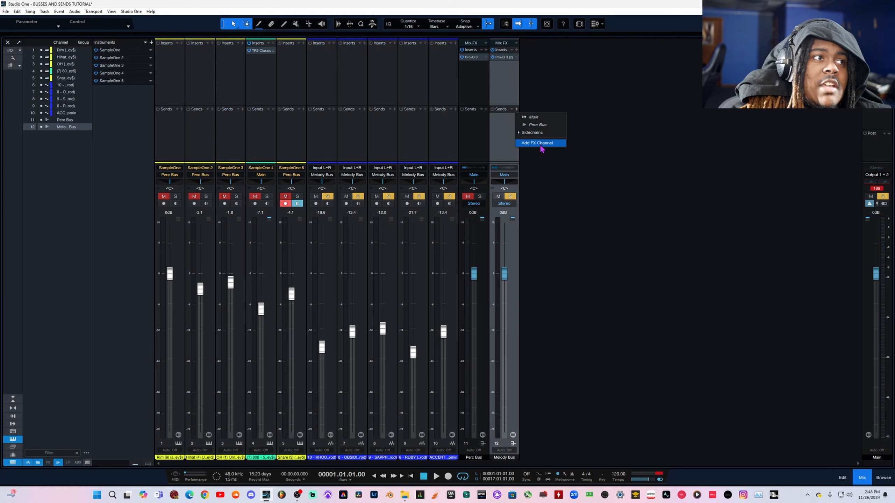
click(545, 182)
right_click(546, 183)
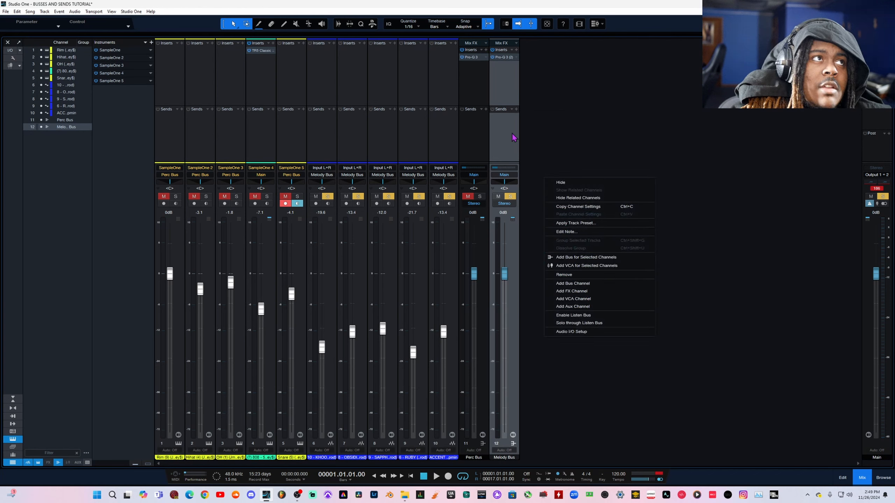
click(521, 122)
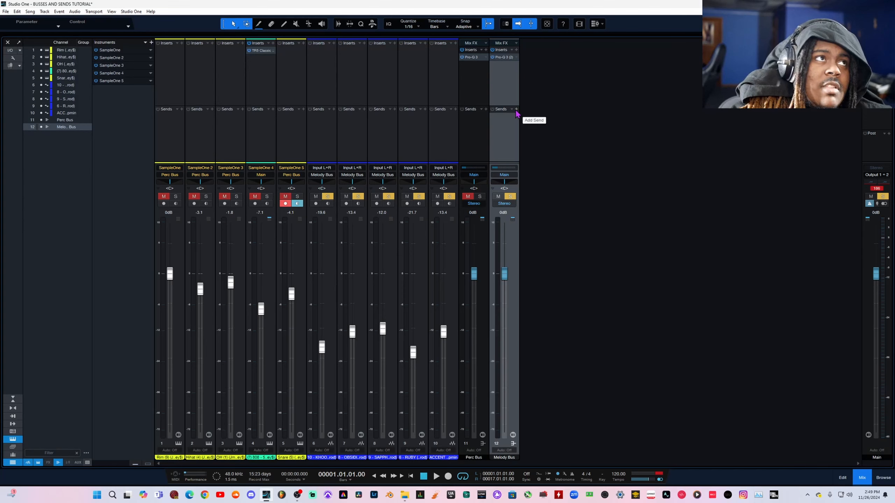
click(516, 109)
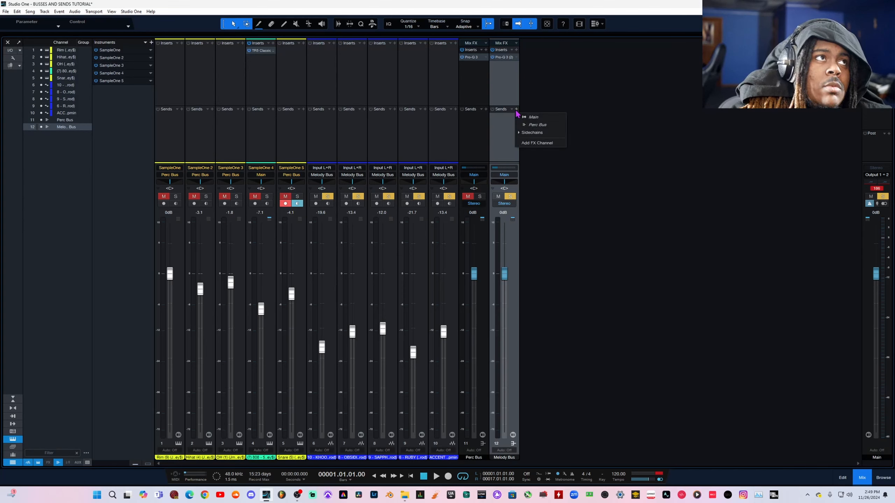
click(528, 143)
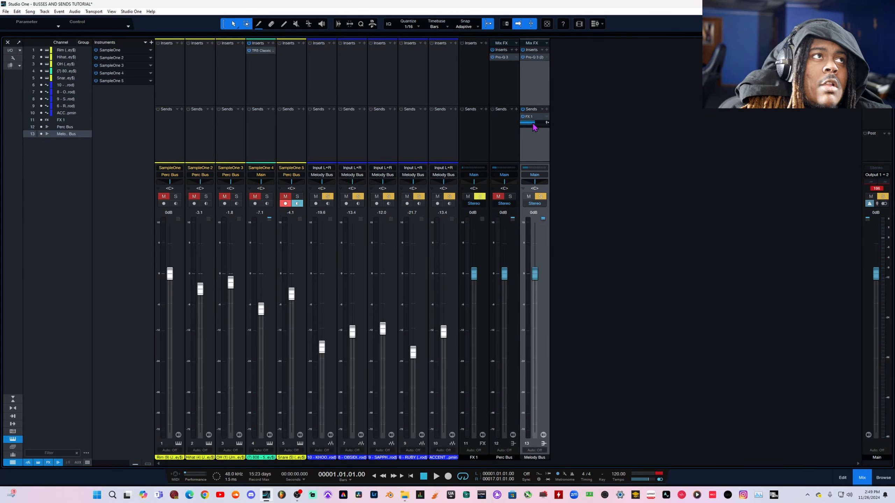
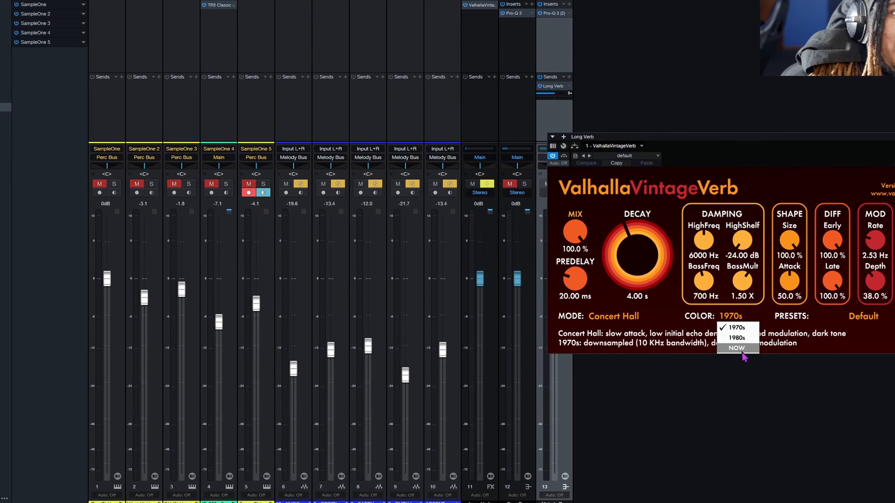
Set the Long Verb channel's ValhallaVintageVerb to the 1980s color, about 7.18 s decay and Sanctuary mode
click(740, 338)
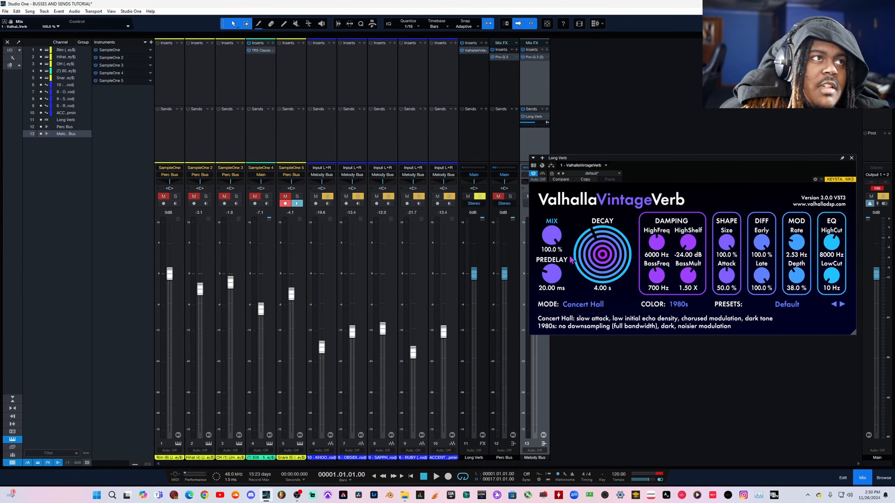
drag(600, 259, 600, 245)
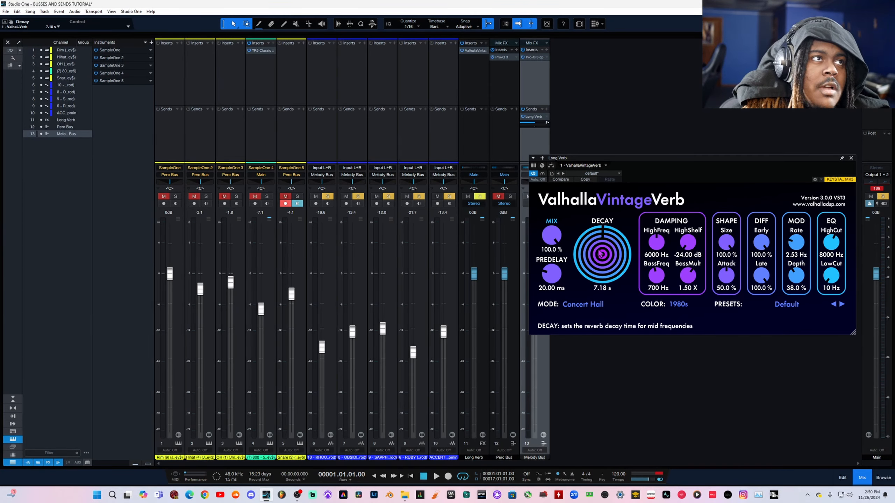
click(595, 304)
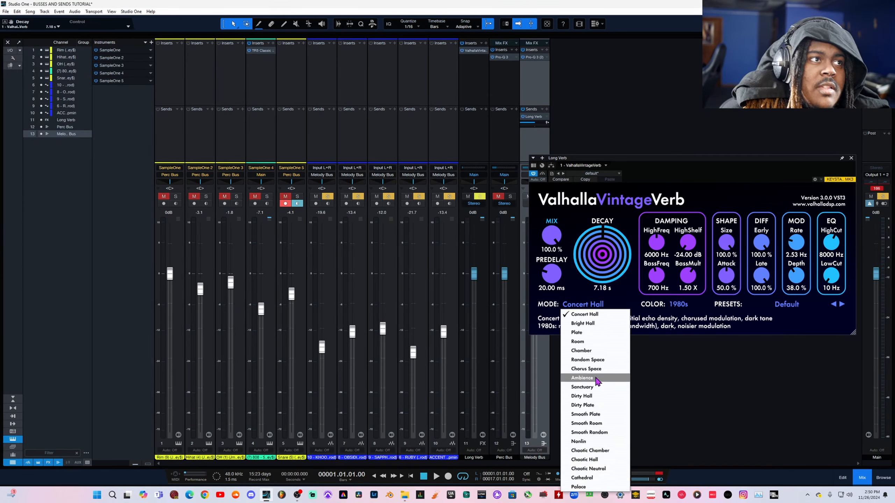
click(588, 387)
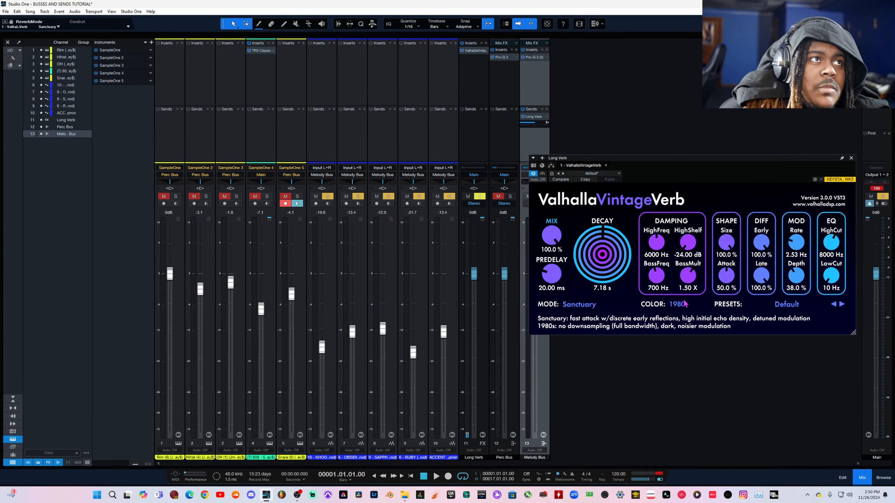
click(851, 158)
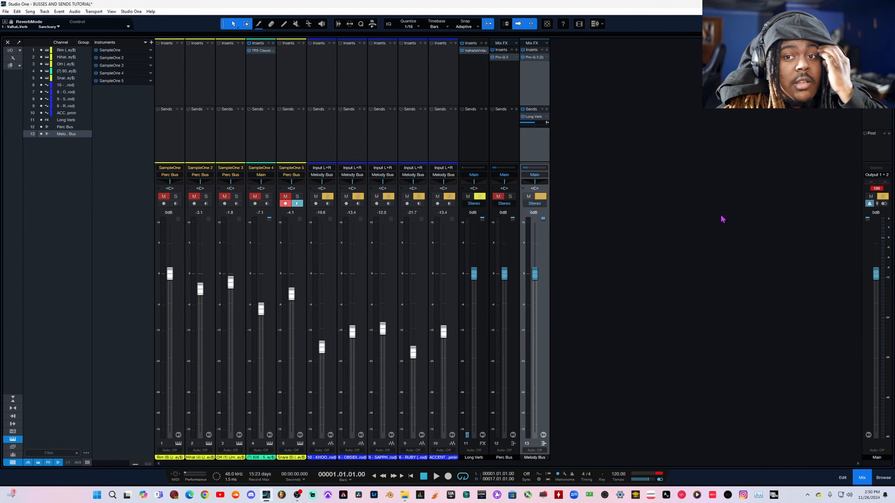
Play the melody through the Long Verb send and review the reverb's settings
key(space)
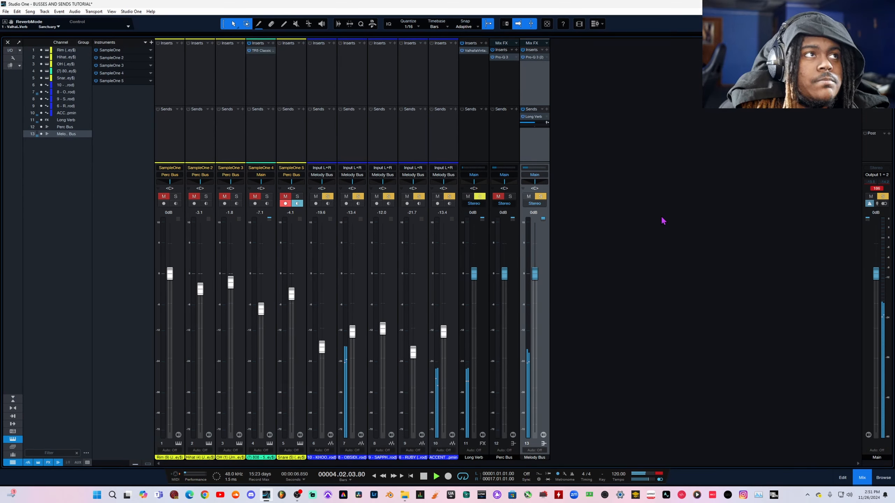
key(space)
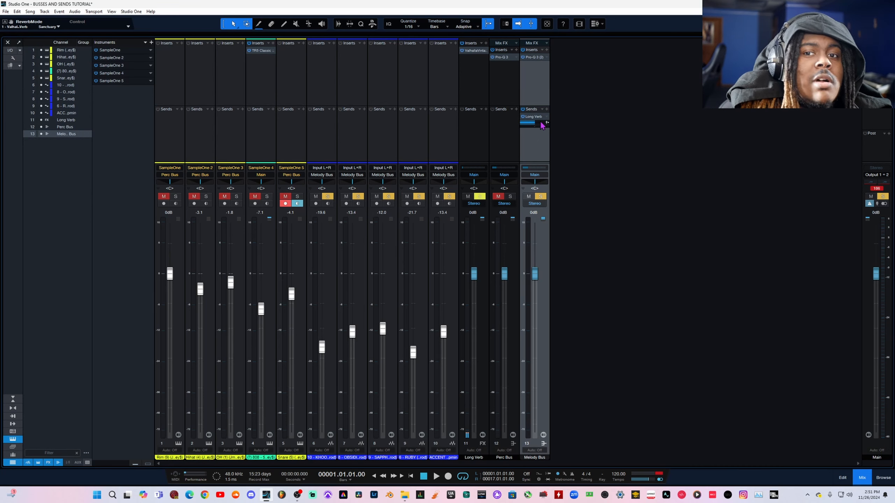
mouse_move(542, 126)
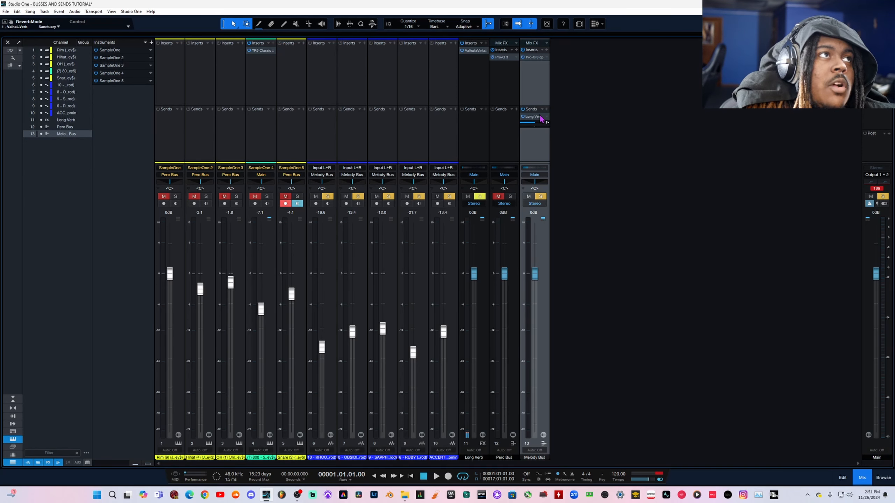
double_click(541, 117)
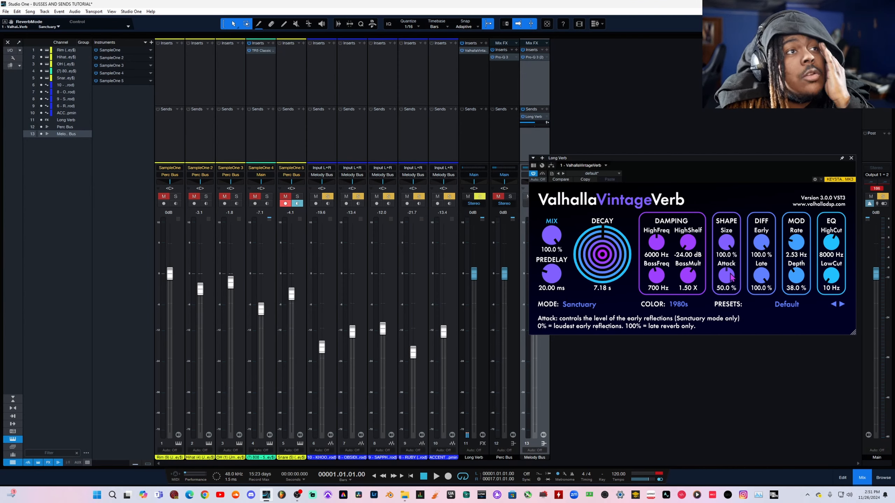
click(851, 158)
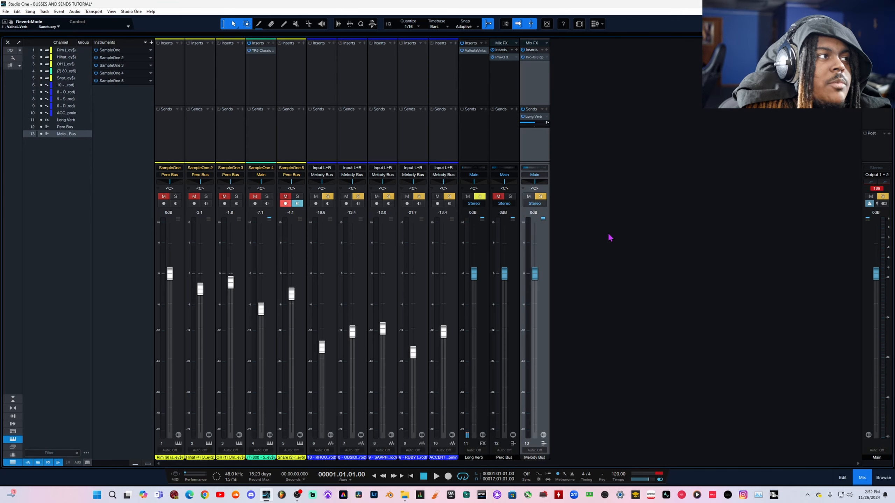
Add another FX channel to the mixer and name it Delay 1
right_click(582, 218)
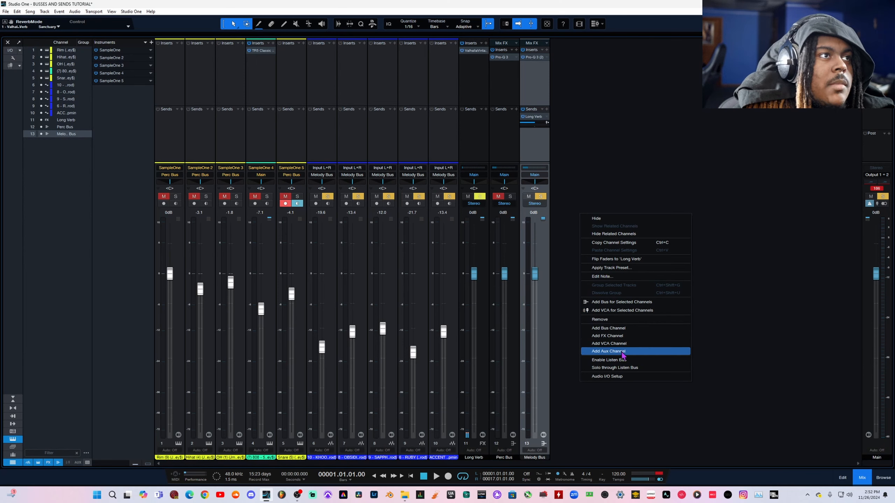
click(617, 336)
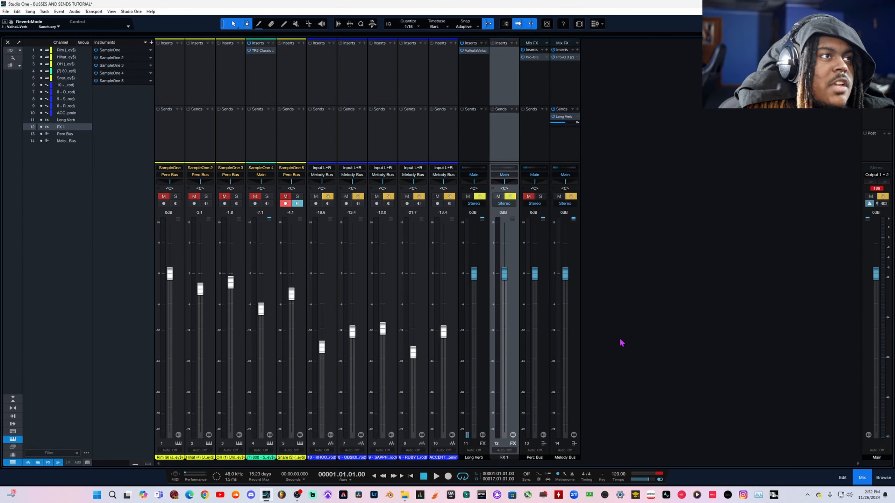
double_click(505, 457)
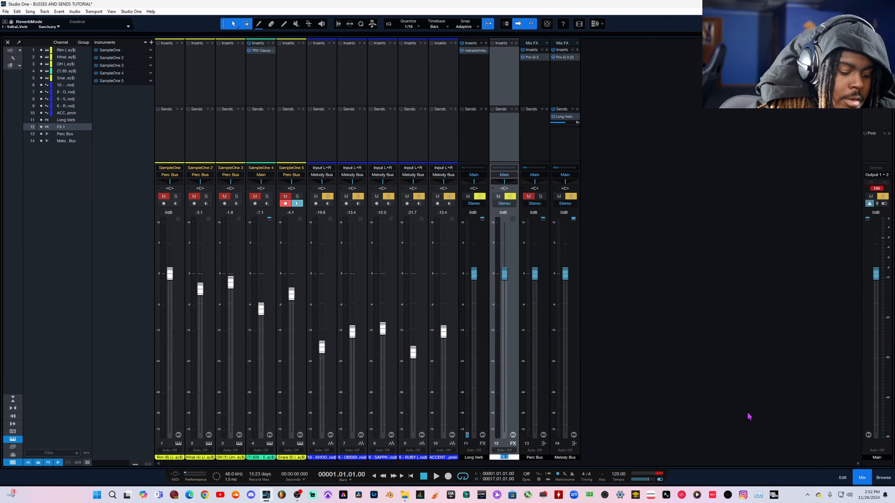
text(Pe)
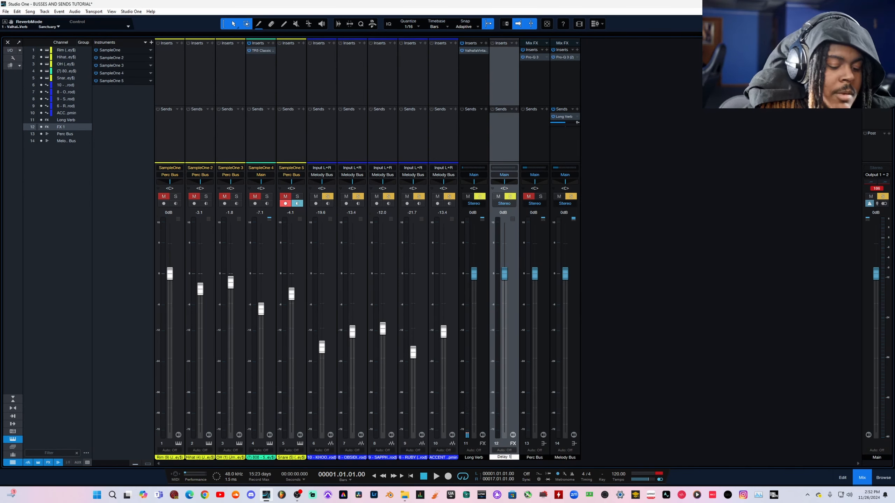
key(Return)
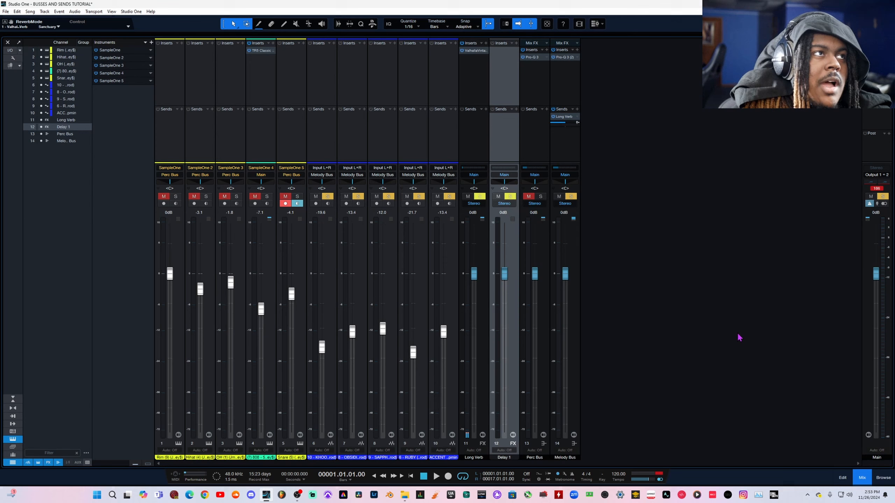
Insert the H-Delay Stereo plug-in on the Delay 1 channel
right_click(650, 388)
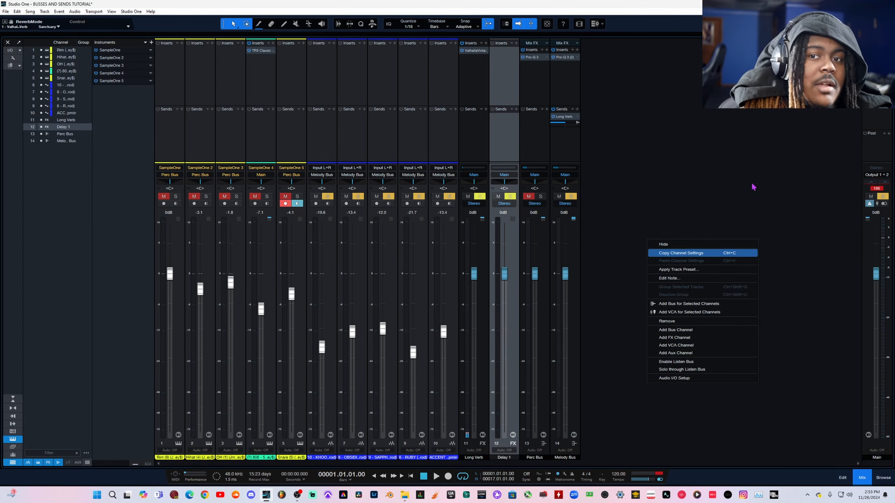
click(523, 50)
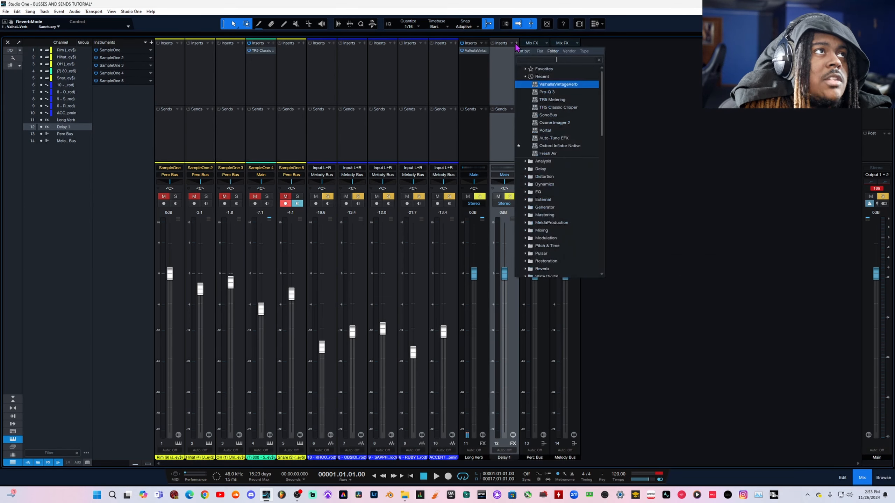
text(h de)
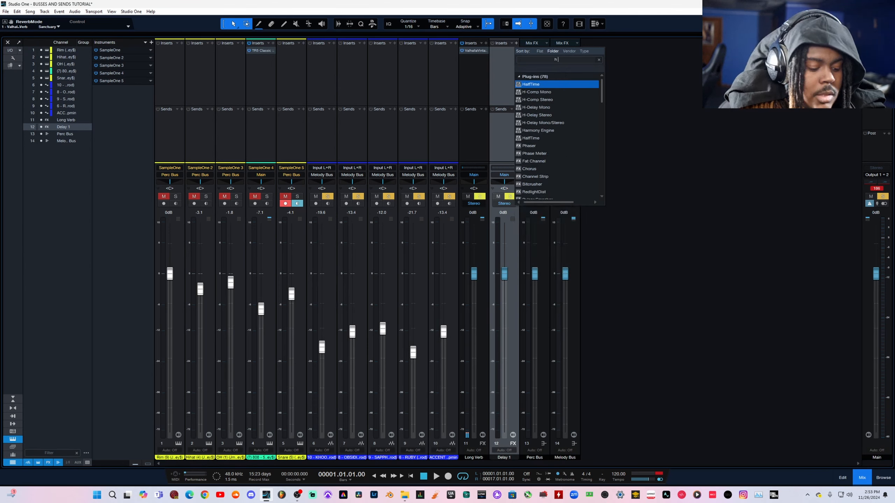
text(l)
text(a)
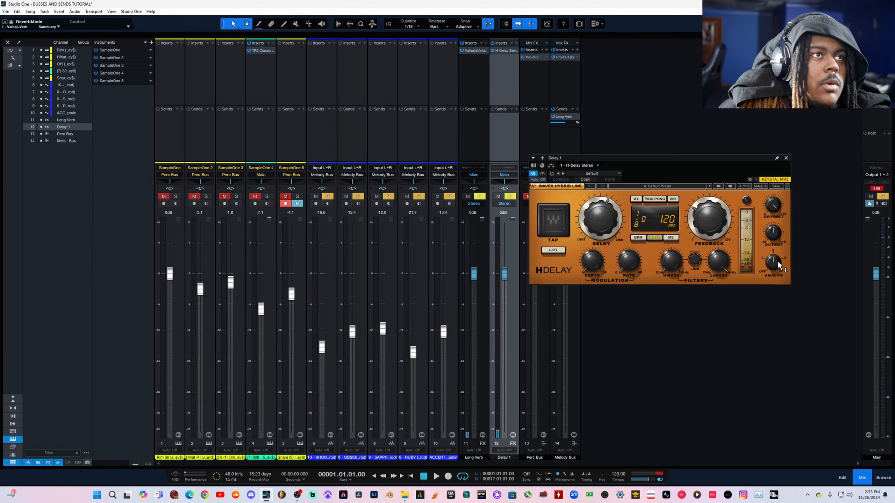
Turn down H-Delay's analog amount and set its delay time to 1/2, feedback to 21 and output to about -10.2 dB
drag(777, 262, 778, 270)
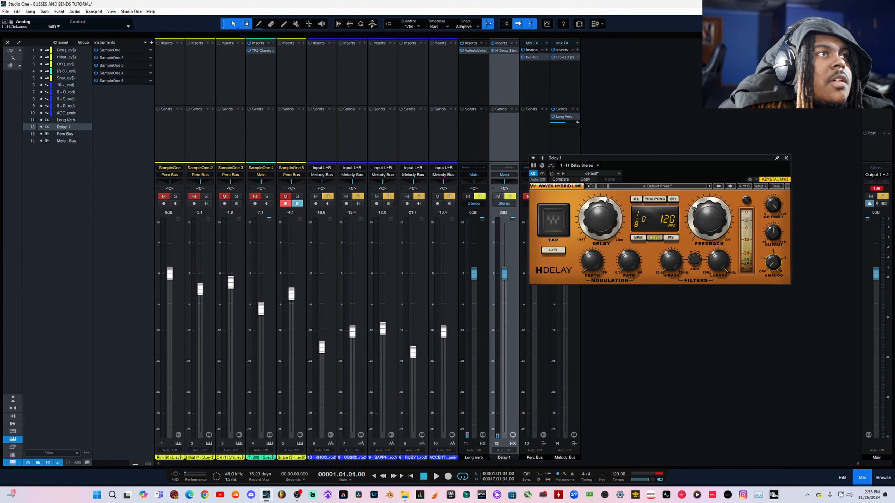
mouse_move(612, 224)
mouse_down()
mouse_move(612, 210)
mouse_move(619, 219)
mouse_up()
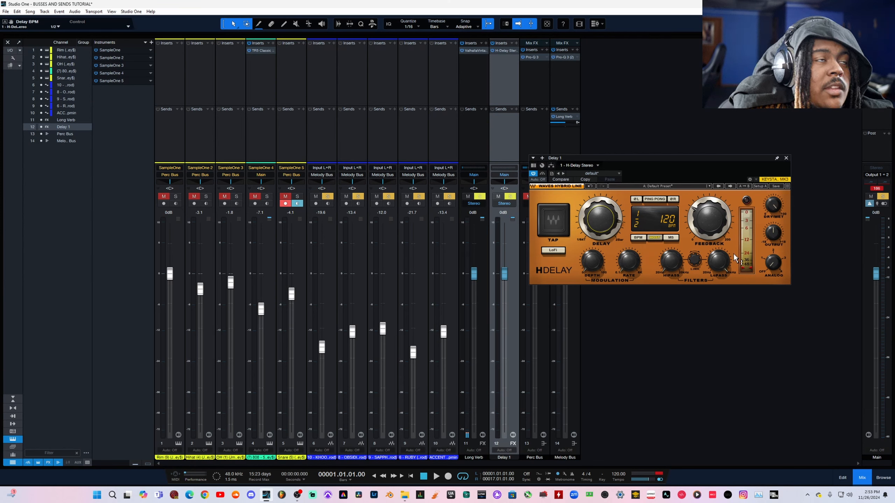
mouse_move(734, 254)
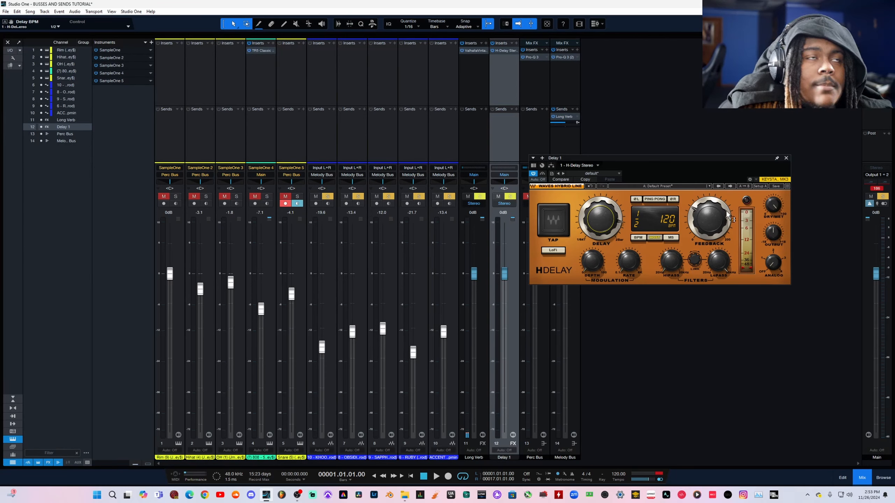
drag(717, 225, 717, 243)
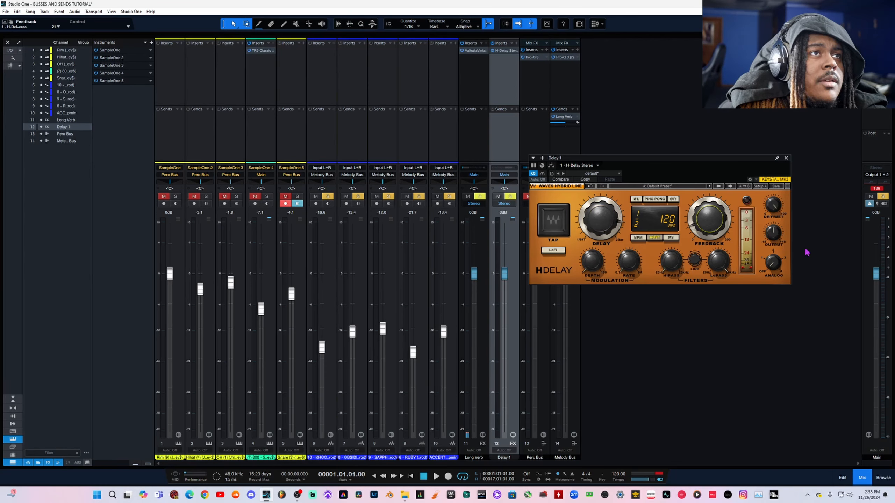
drag(773, 232, 774, 234)
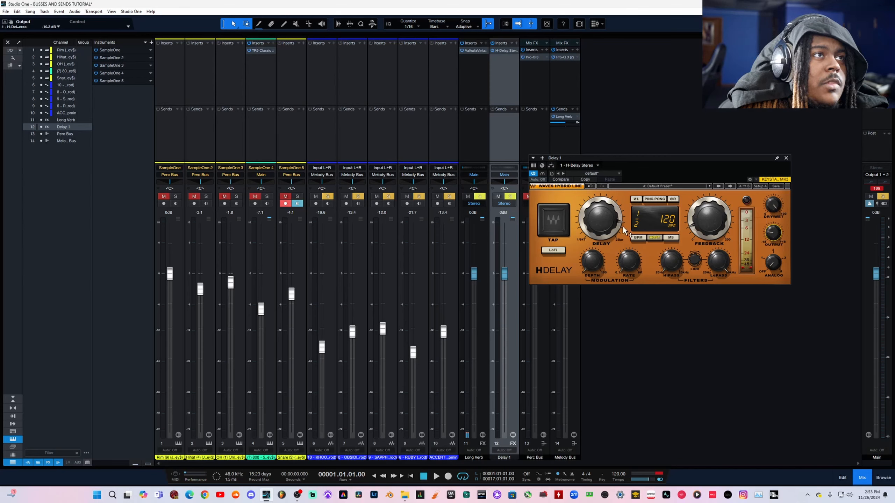
Rename the Delay 1 channel as Delay 1/2
double_click(512, 459)
key(Right)
text(/2)
key(Return)
Add a further FX channel to the mixer and name it Delay 1/4
right_click(618, 386)
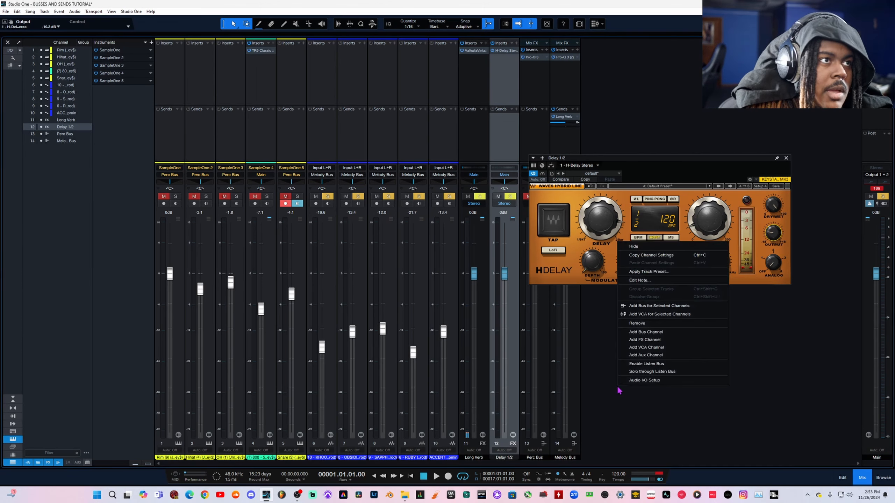
click(648, 340)
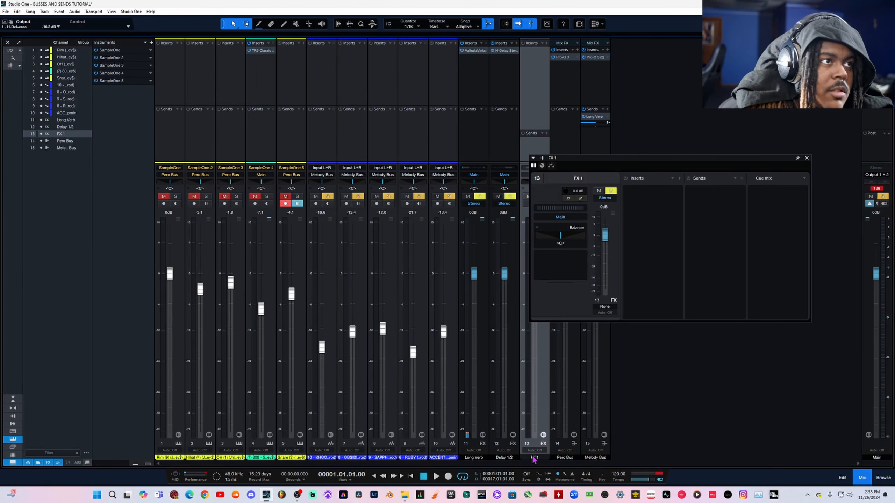
text(Delay)
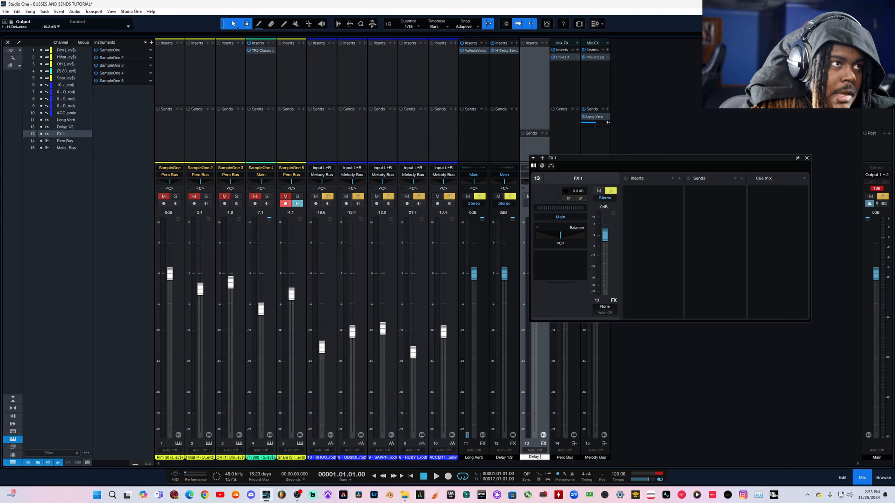
text( 1/4)
key(Return)
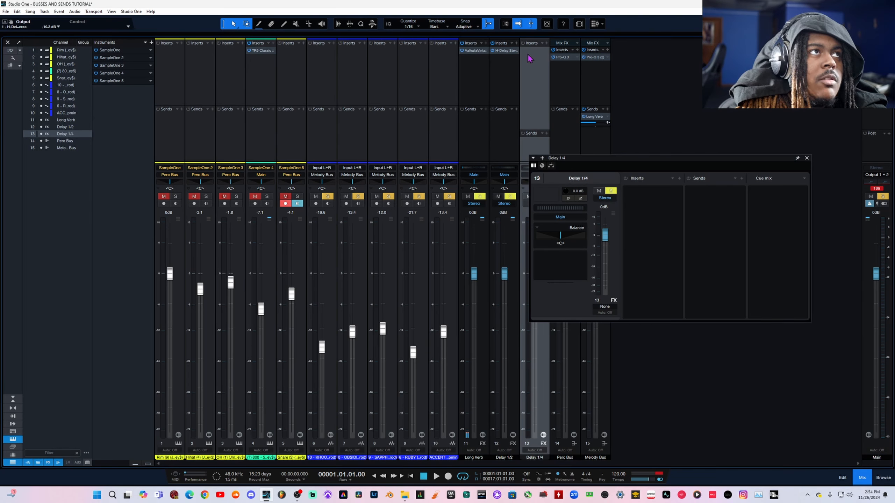
Copy the H-Delay plug-in from the Delay 1/2 channel to the Delay 1/4 channel and set its delay time to 1/4
drag(506, 51, 528, 55)
drag(608, 219, 609, 228)
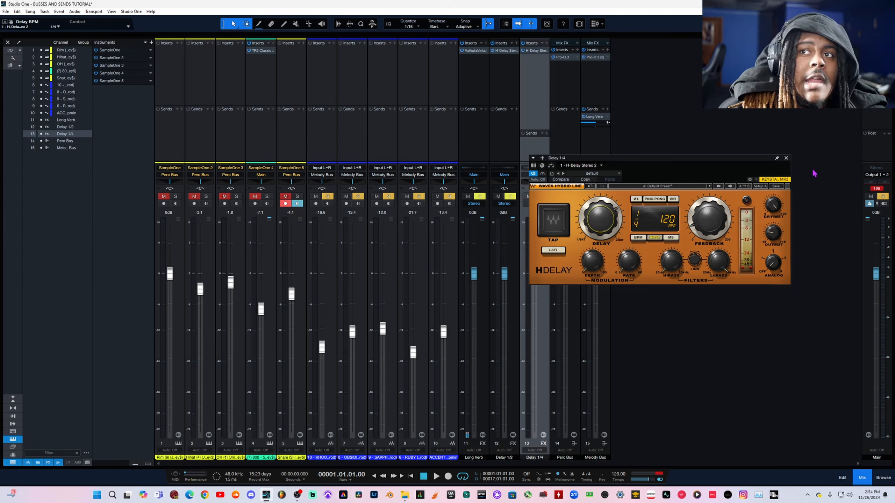
click(786, 158)
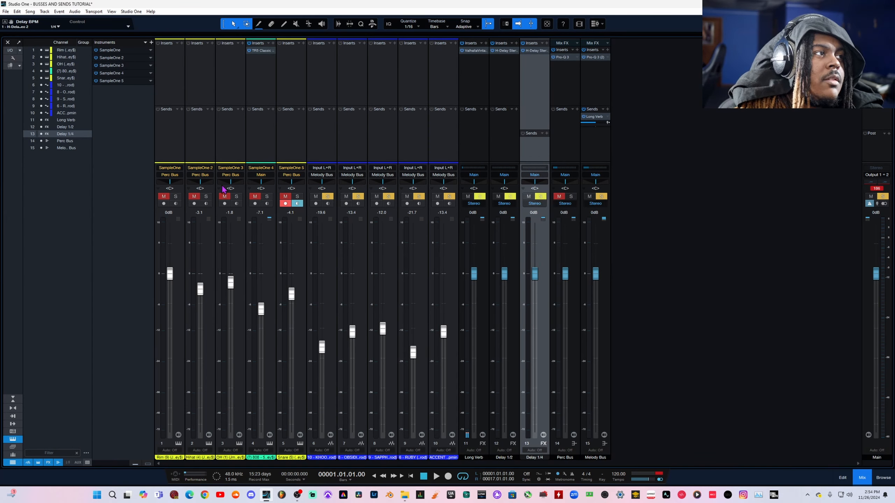
Add a Delay 1/4 send to the hi-hat channel and lower its send level to about -26.3 dB
click(213, 110)
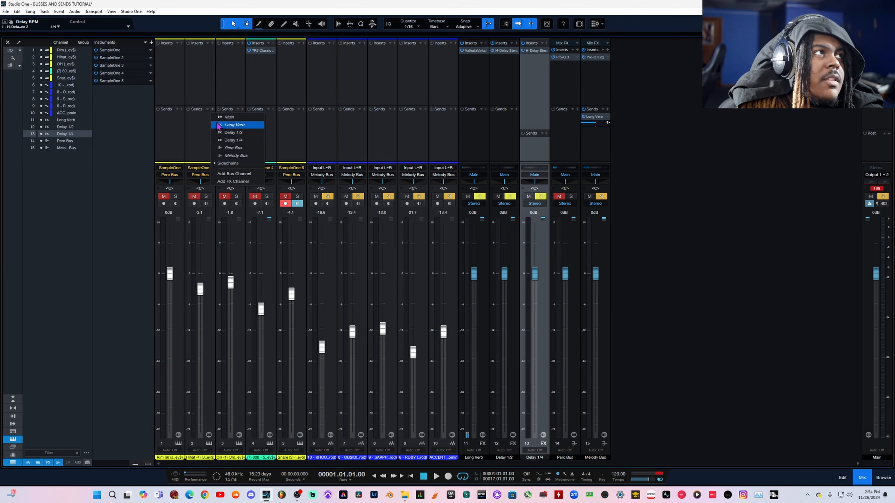
click(252, 140)
drag(196, 122, 178, 151)
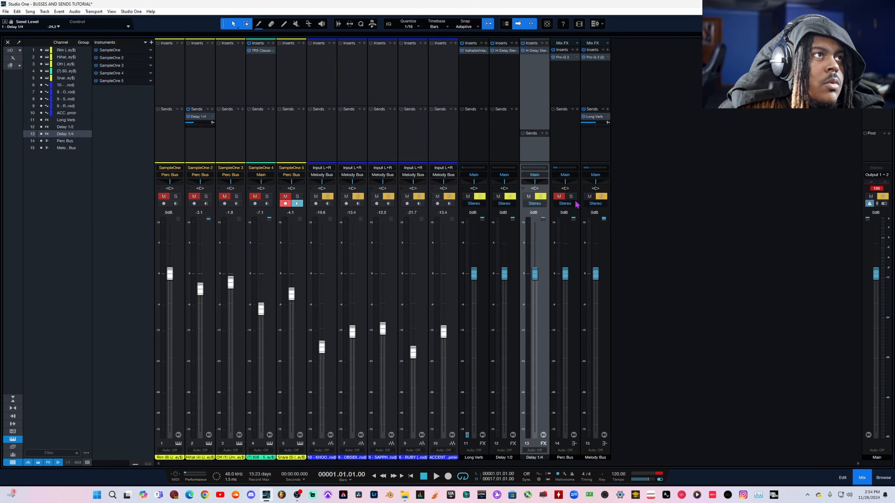
Unsolo the Melody Bus, solo the hi-hat channel and play back its delay briefly
click(601, 196)
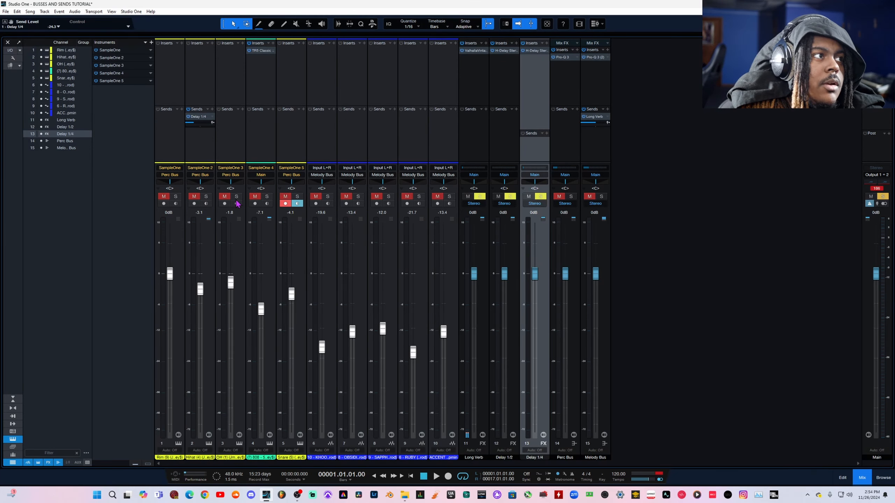
click(206, 197)
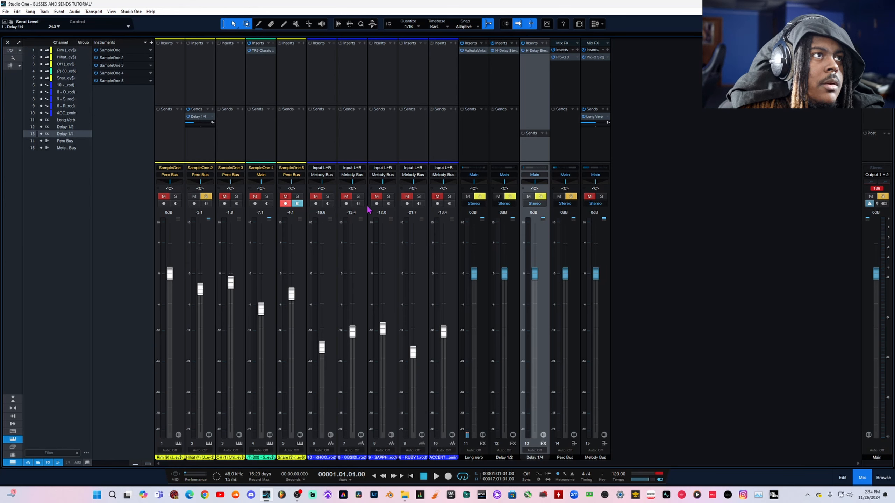
key(space)
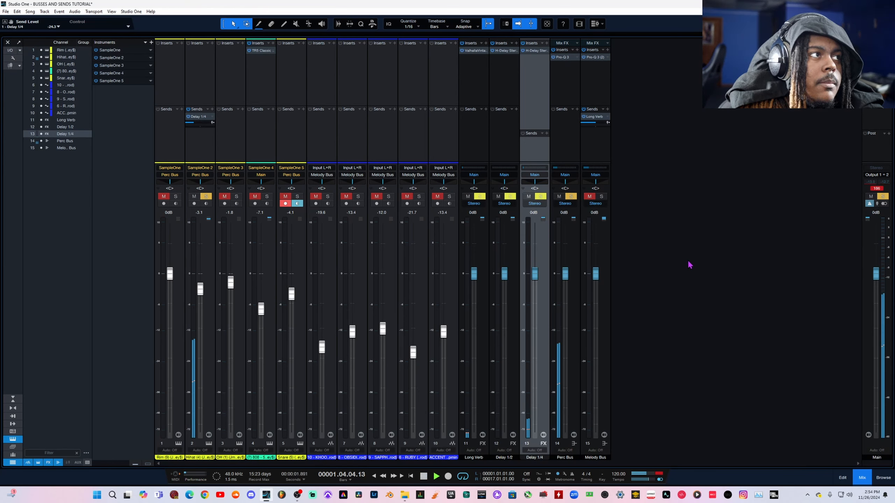
key(space)
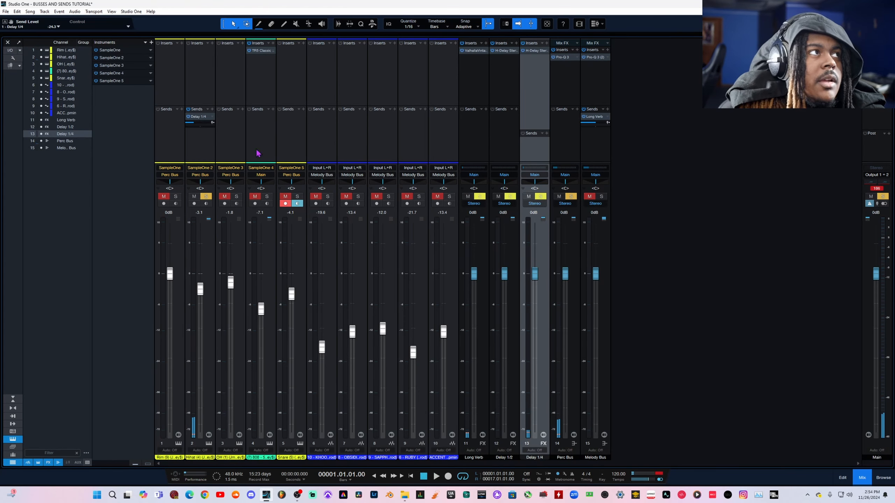
Raise the hi-hat's Delay 1/4 send level to about -11.5 dB and audition it
drag(195, 129, 208, 120)
key(space)
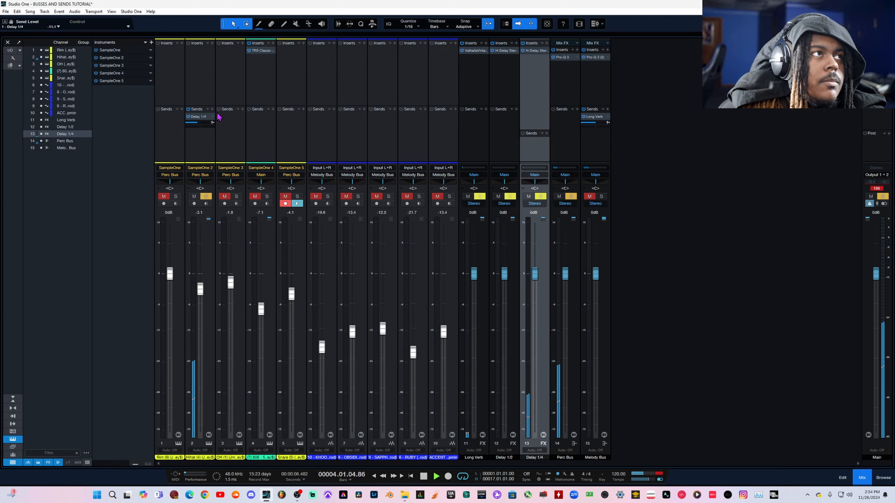
key(space)
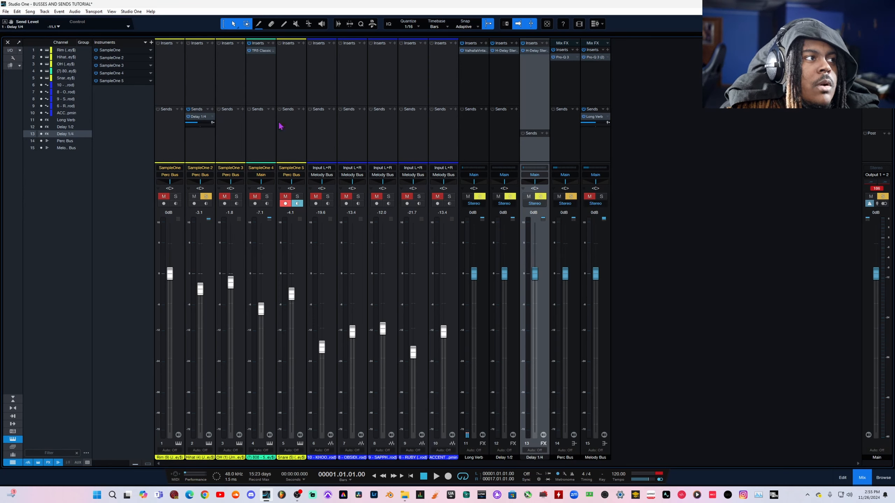
click(181, 110)
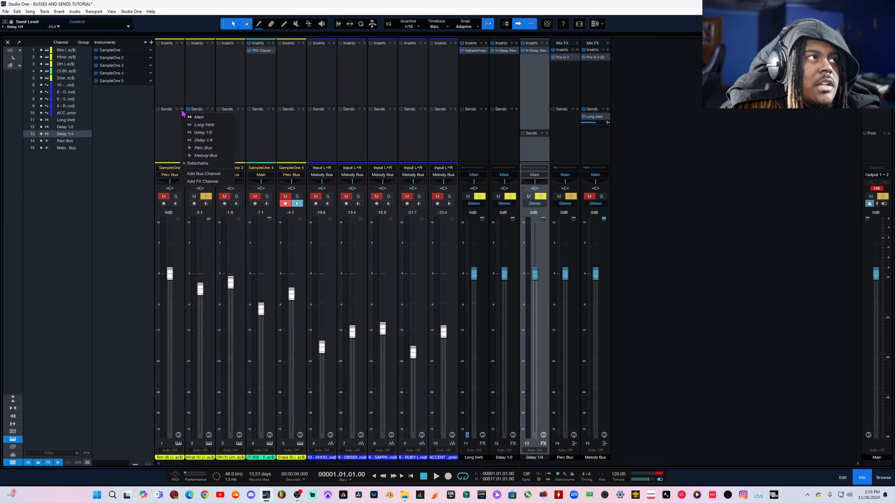
click(203, 133)
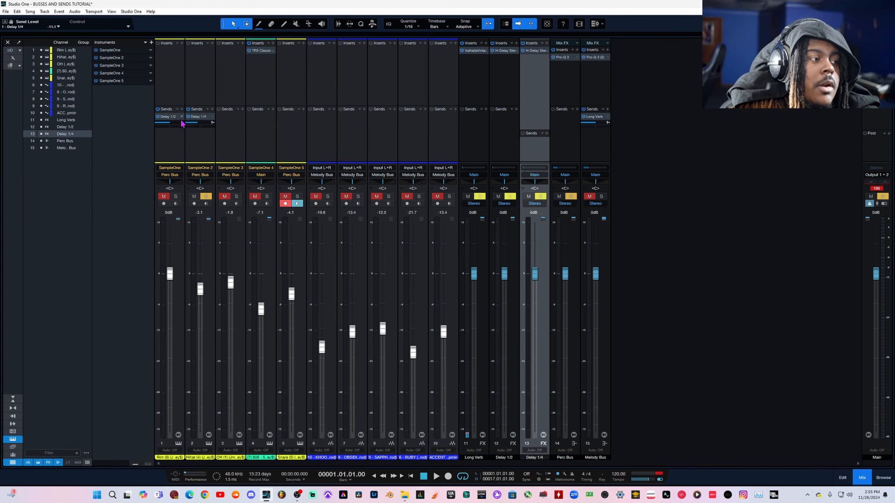
key(ctrl+z)
Add a Delay 1/4 send to the rim channel, solo that channel and start playback
click(182, 110)
click(203, 140)
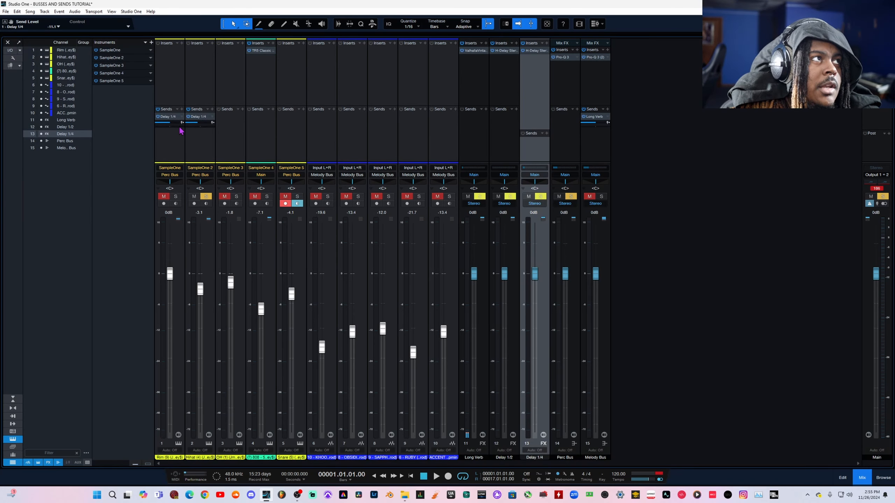
click(175, 197)
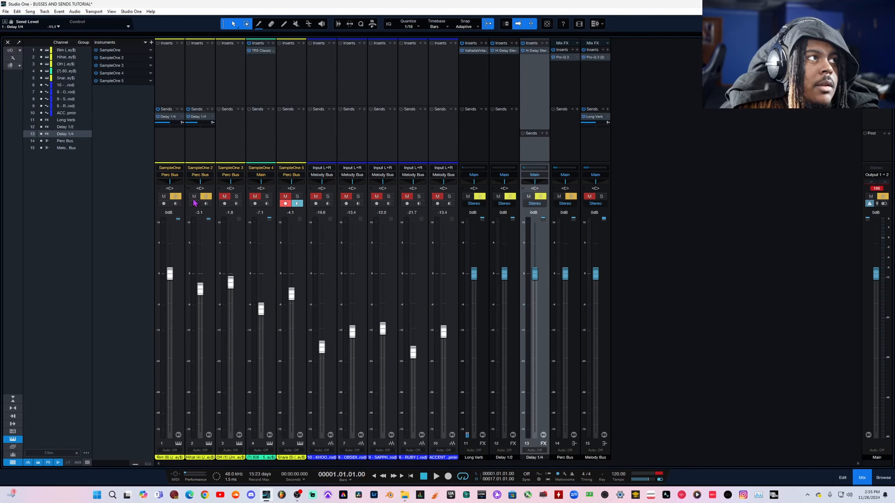
key(space)
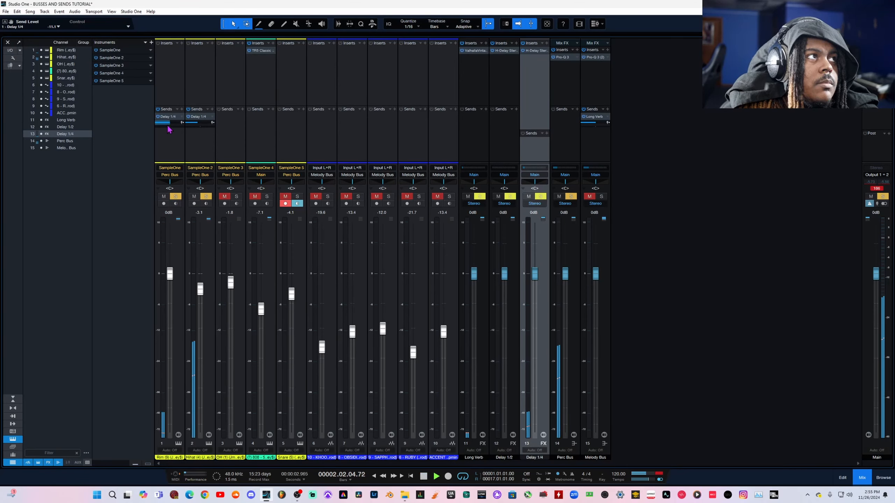
Lower the rim's Delay 1/4 send level to about -32 dB, then stop playback and raise it to about -12.4 dB
mouse_move(169, 130)
drag(167, 126, 148, 152)
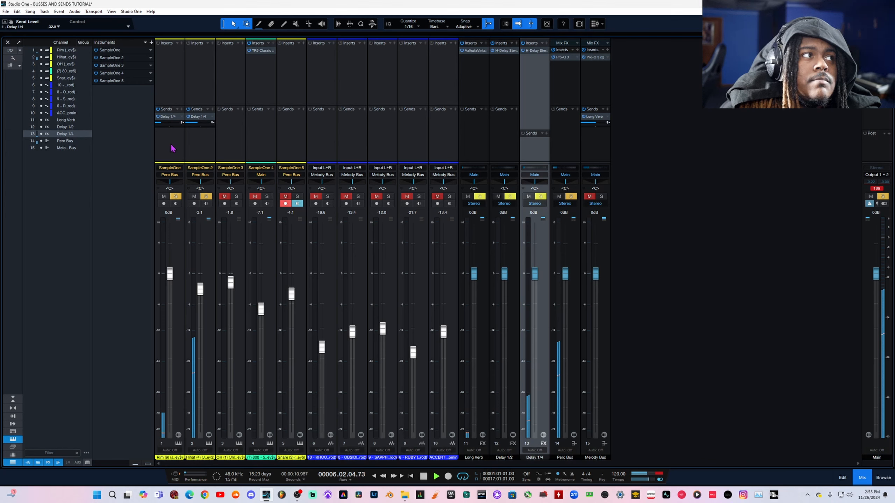
key(space)
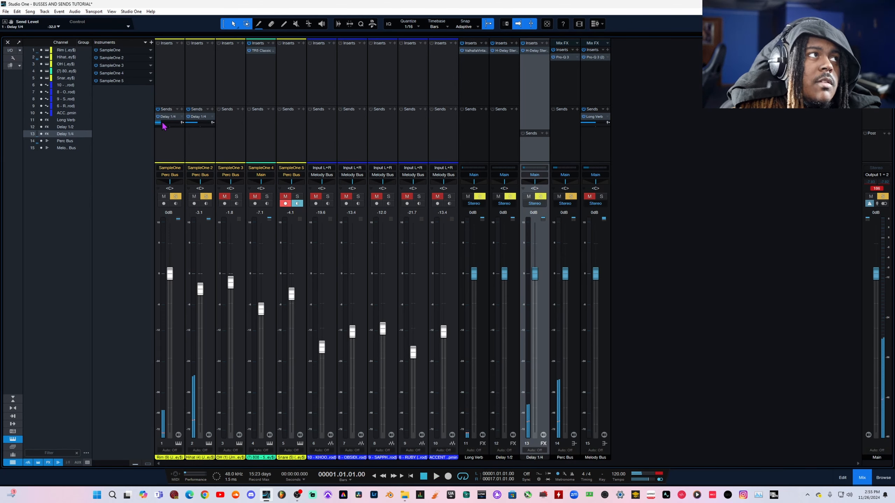
drag(162, 123, 184, 126)
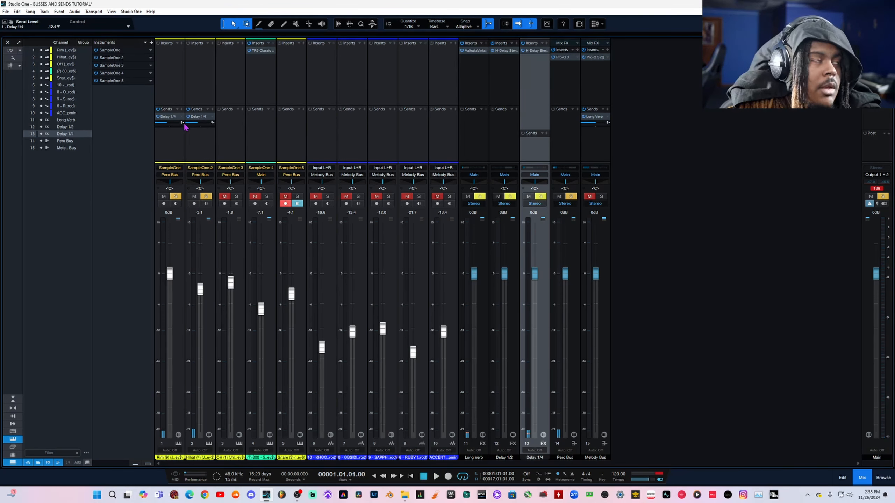
Replace the rim's Delay 1/4 send with a Delay 1/2 send and lower its level to about -15.7 dB during playback
click(187, 126)
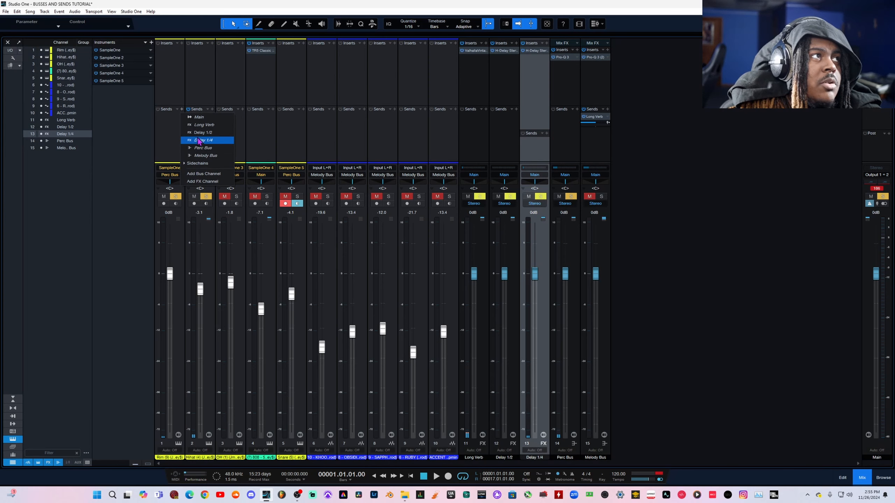
click(199, 139)
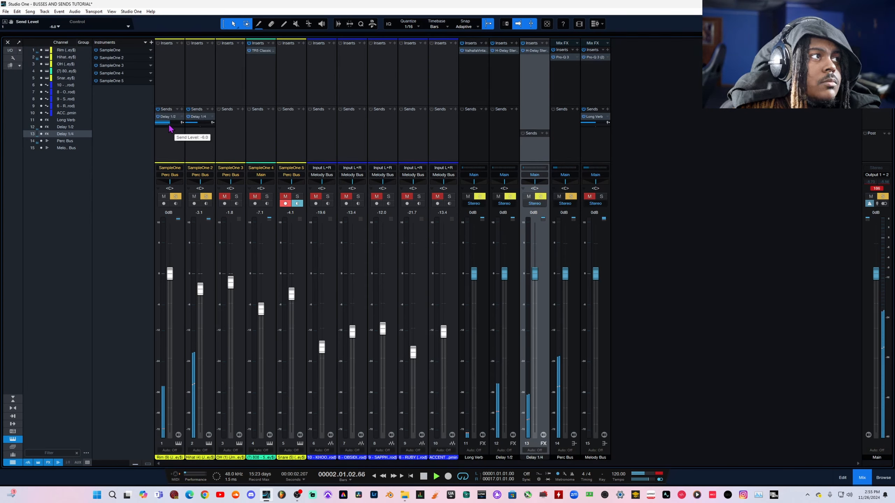
drag(169, 128, 166, 144)
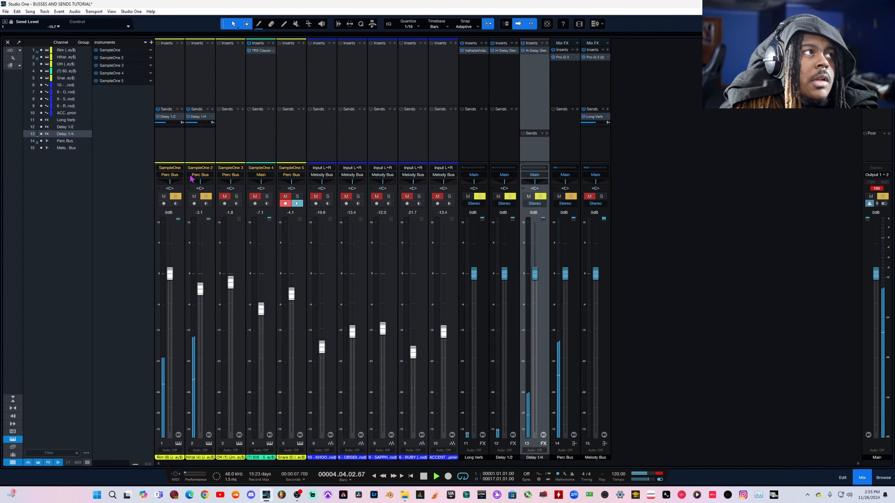
key(space)
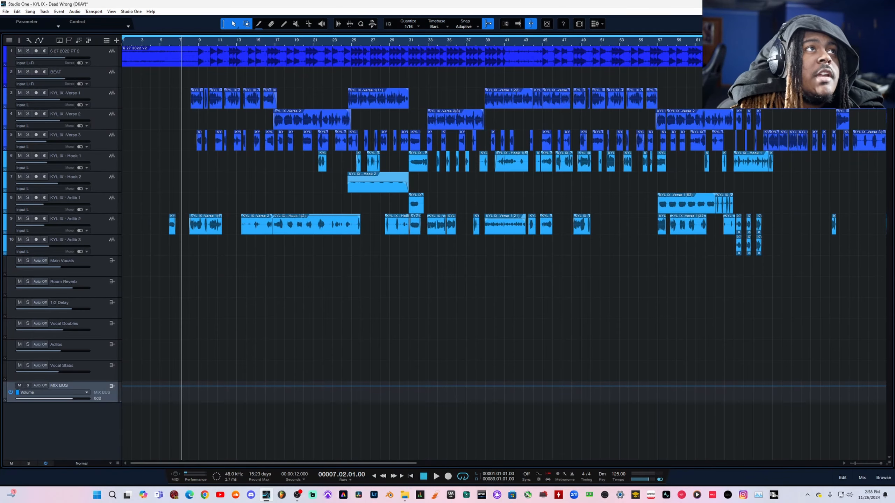
Enlarge the track heights in the Dead Wrong song's arrangement and display its mixer console maximized
scroll(627, 235, up, 1)
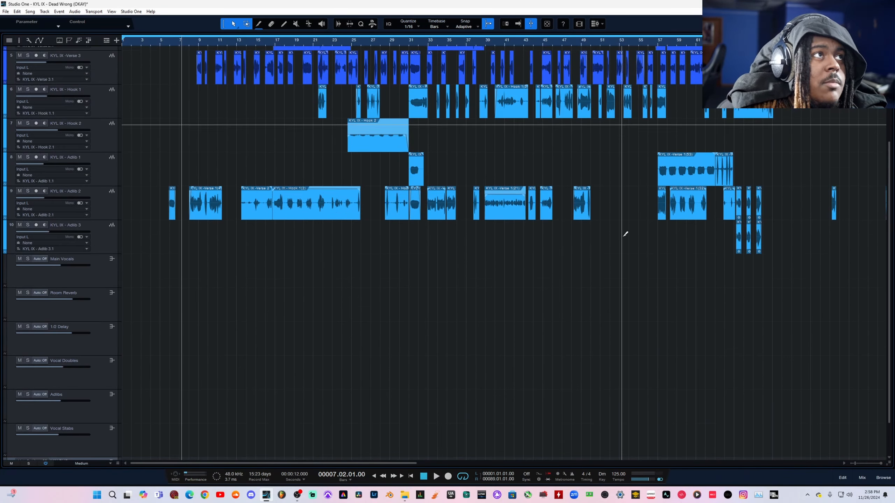
scroll(623, 237, up, 4)
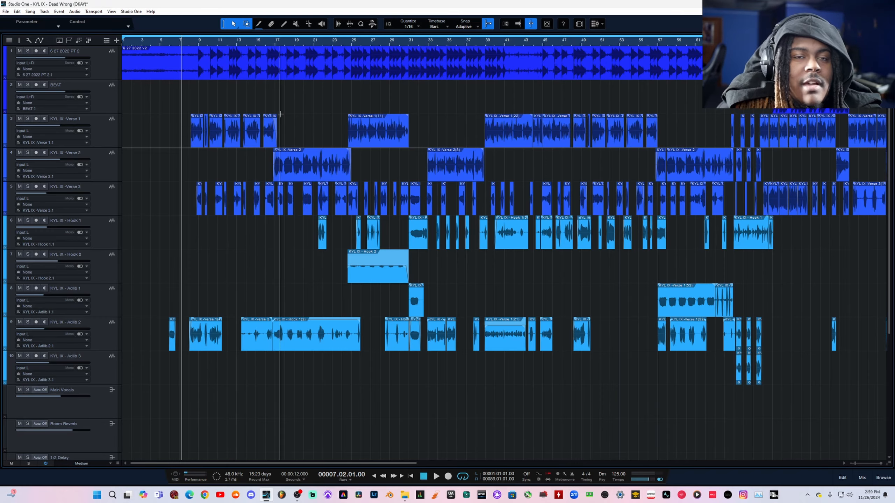
key(space)
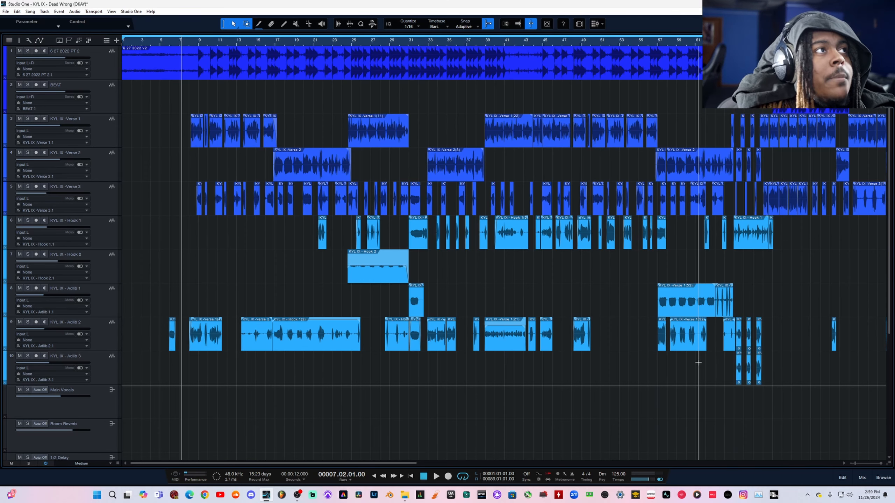
key(F3)
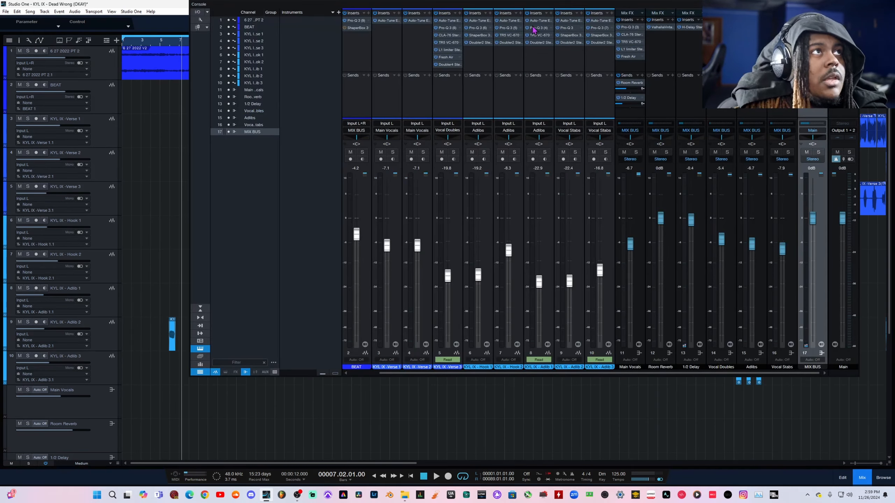
double_click(531, 8)
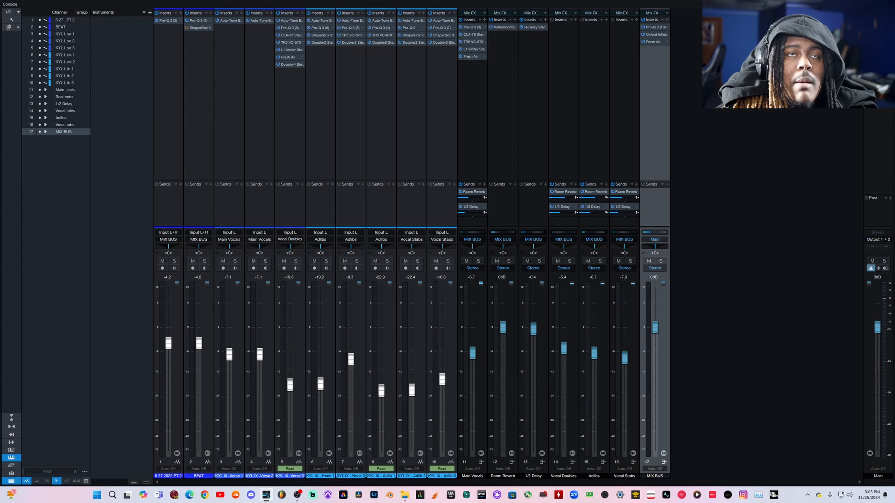
View the TR5 Metering plug-in on the Main output channel and close its window
click(879, 476)
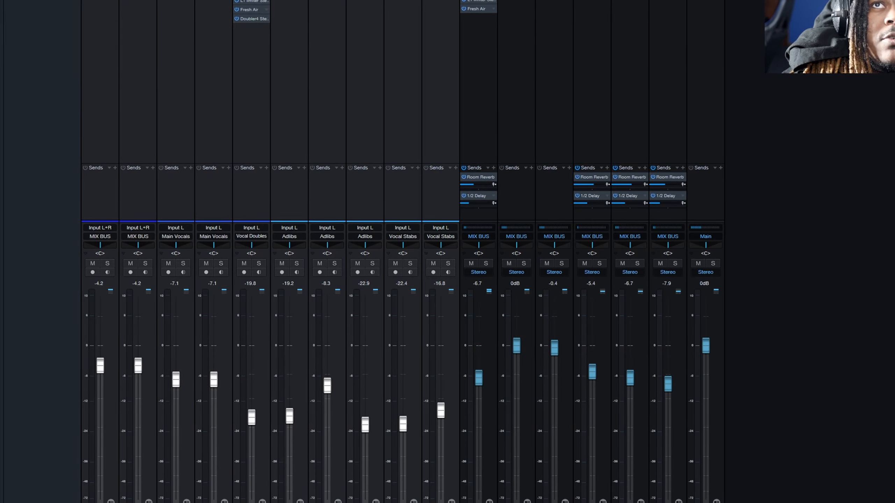
drag(894, 57, 585, 67)
drag(618, 28, 593, 72)
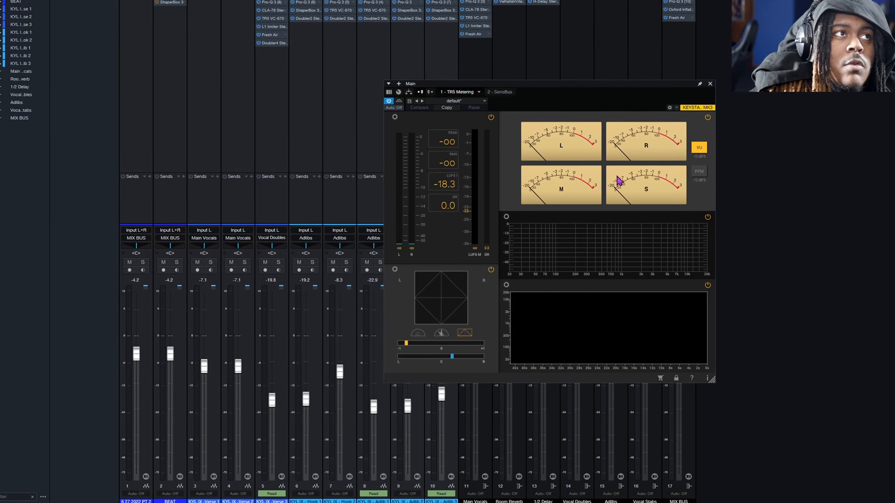
click(707, 85)
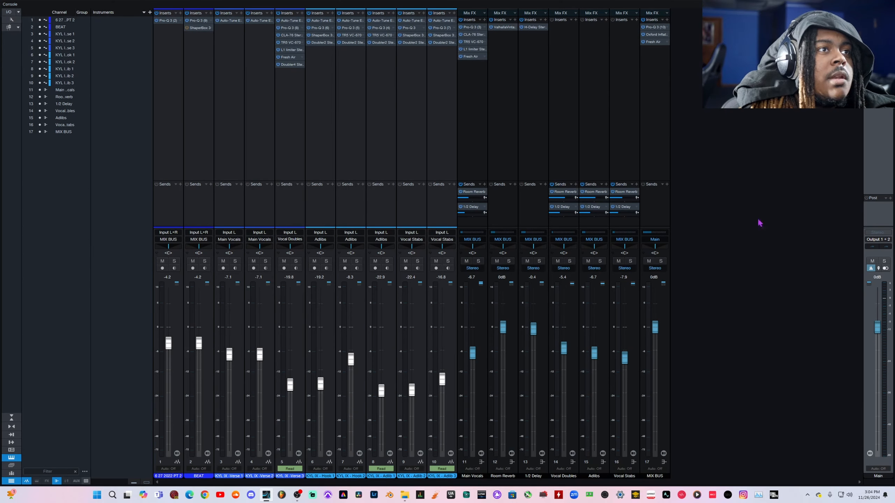
Set the playback position to about bar 56 in the arrangement and solo the Main Vocals bus in the mixer
key(F3)
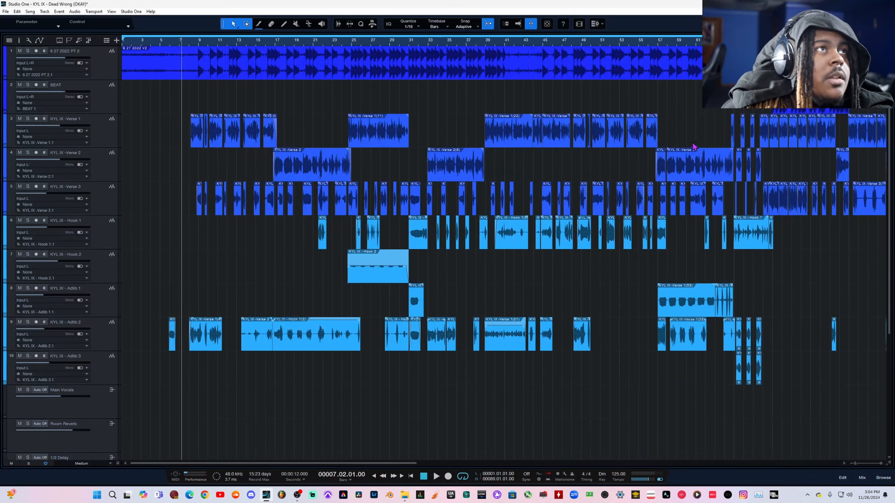
scroll(686, 106, right, 2)
scroll(685, 106, right, 3)
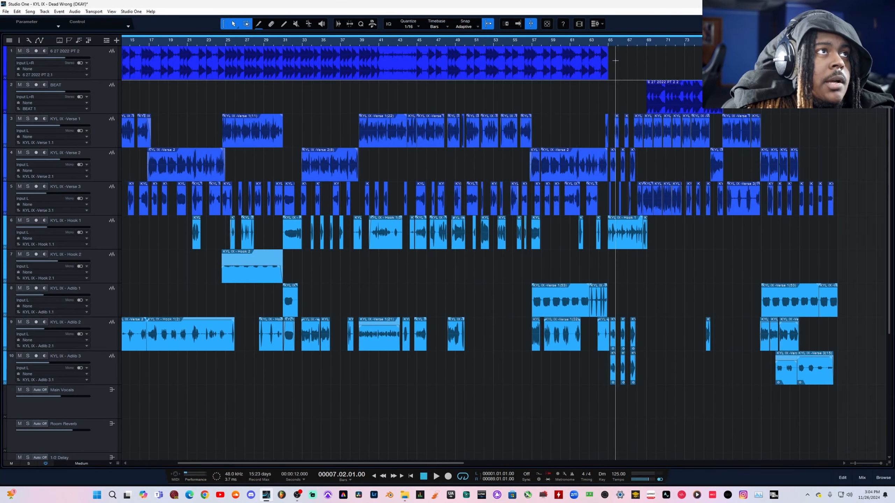
click(531, 42)
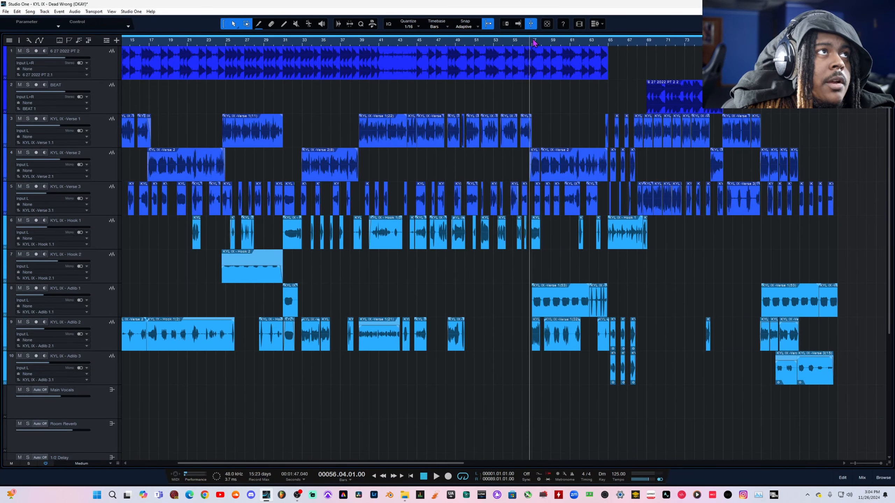
key(F3)
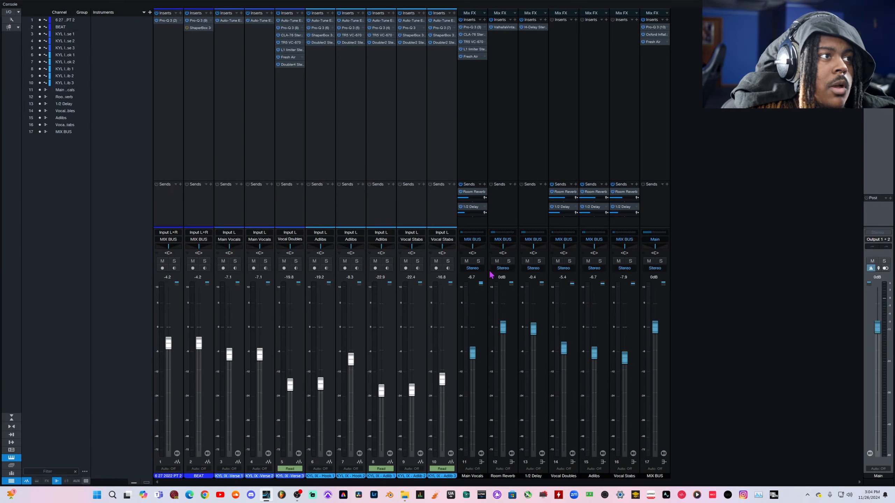
click(479, 263)
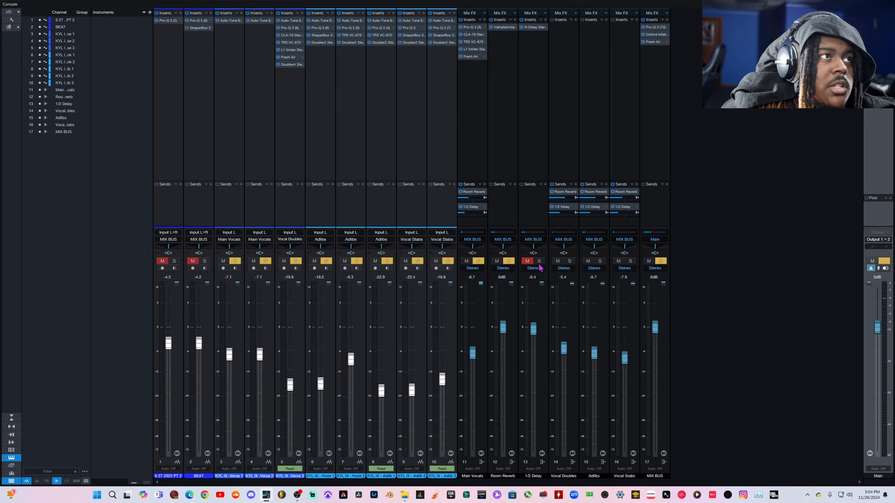
Solo the Vocal Doubles, Adlibs and Vocal Stabs buses alongside the Main Vocals and audition them, ending playback in the arrangement
click(570, 261)
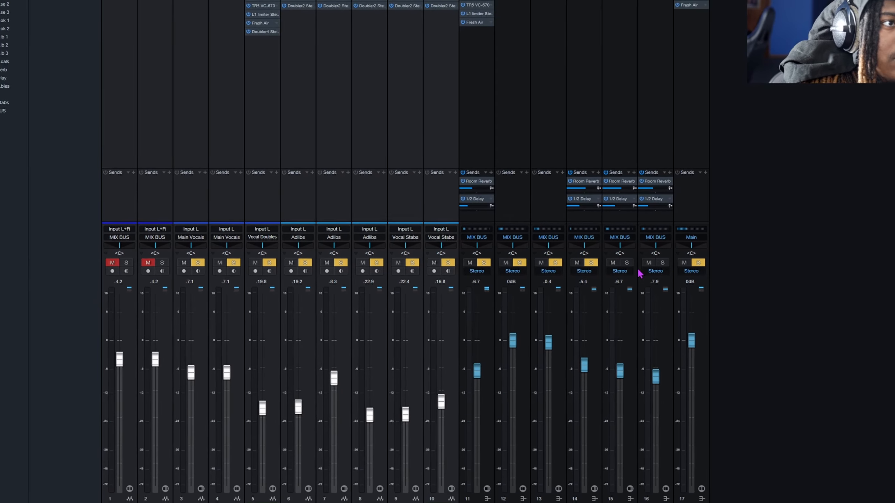
click(608, 262)
click(641, 261)
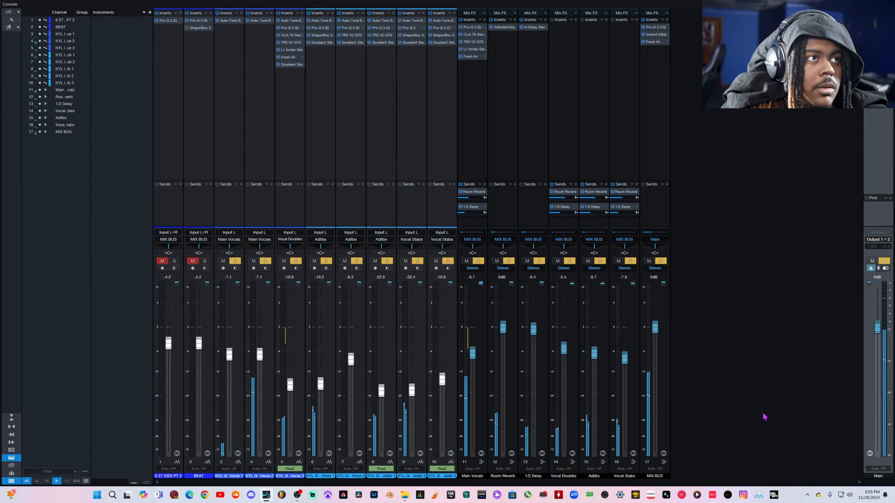
key(F3)
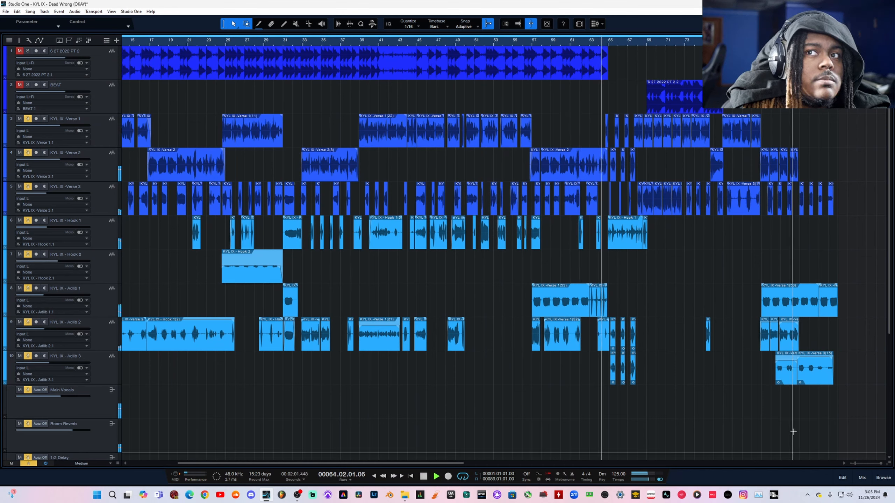
key(space)
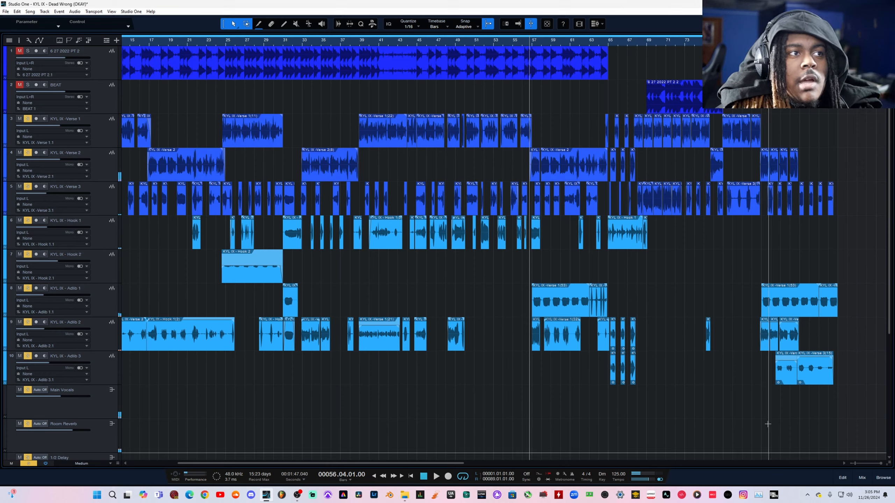
Unsolo the Main Vocals bus and play the remaining soloed vocal buses from about bar 56 in the arrangement
key(F3)
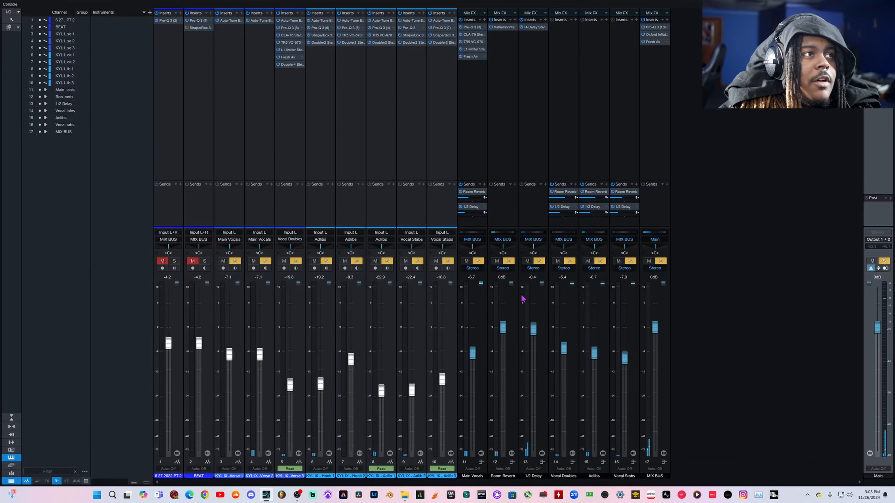
click(478, 261)
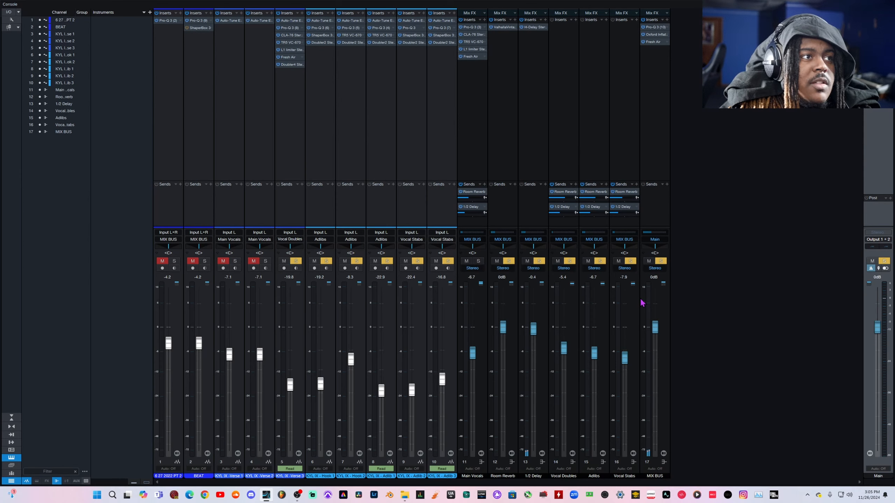
key(F3)
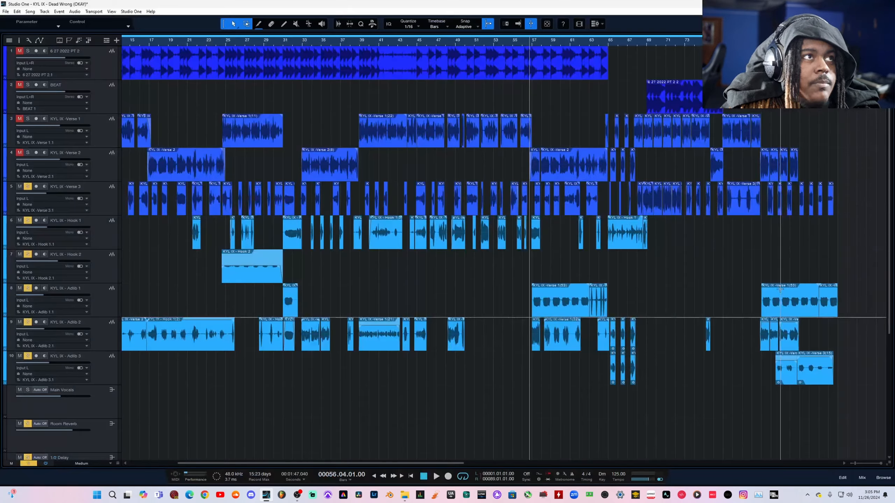
key(space)
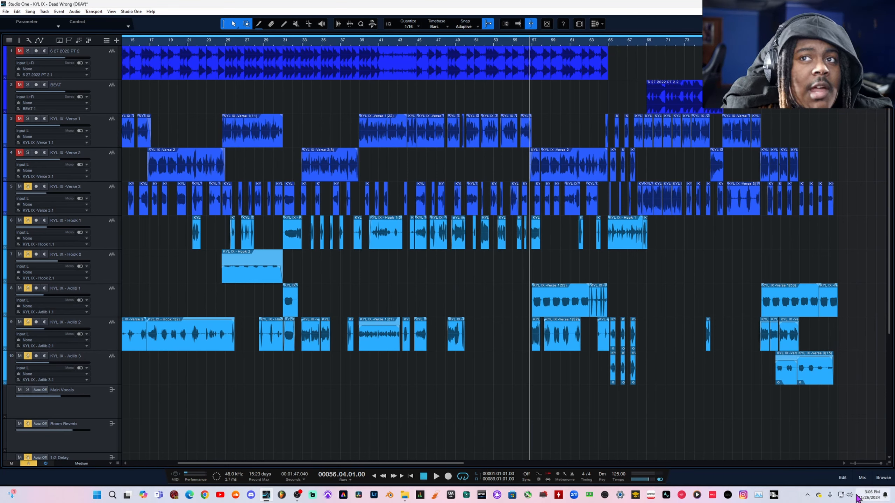
Clear all solos in the mixer so every channel is active, and show the arrangement with the console hidden
mouse_move(858, 499)
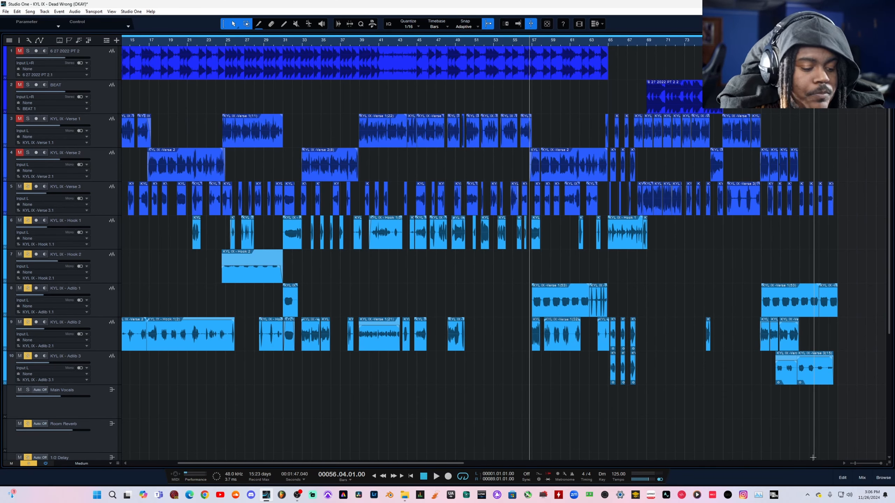
key(F3)
click(509, 261)
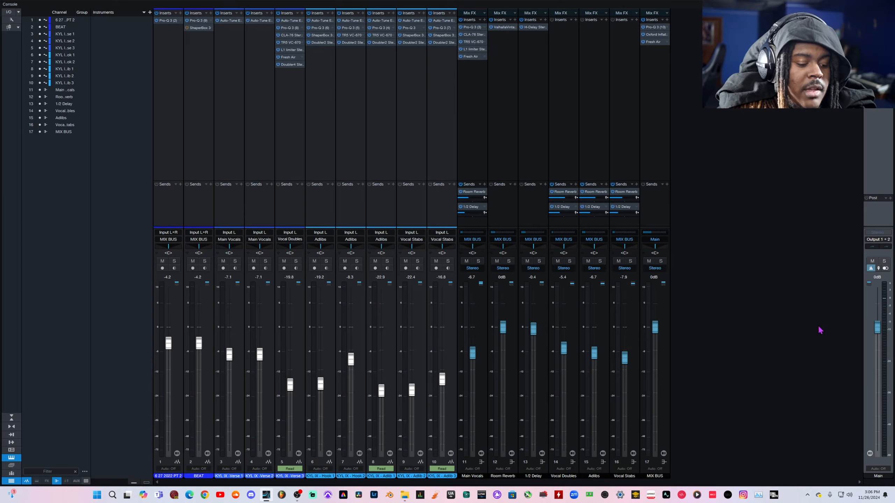
key(F3)
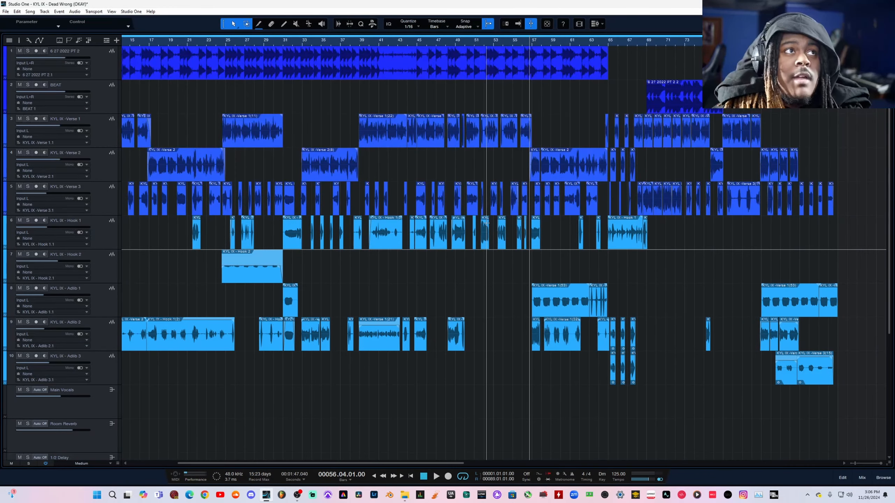